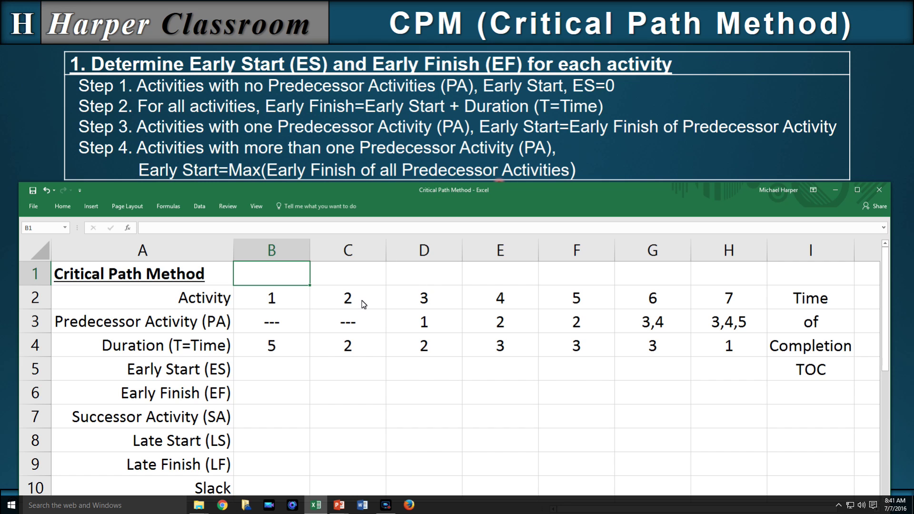
Enter 0 as the Early Start of activities 1 and 2 in B5 and C5
click(281, 376)
text(0)
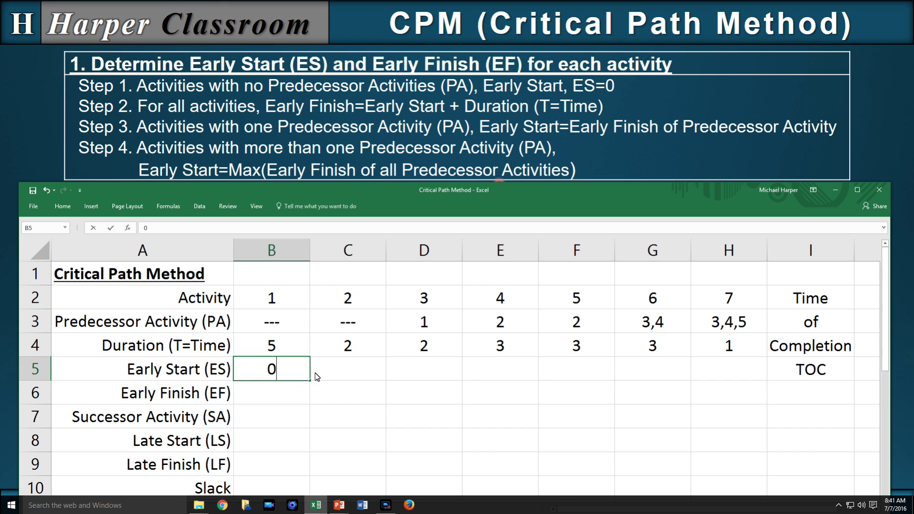
click(327, 376)
text(0)
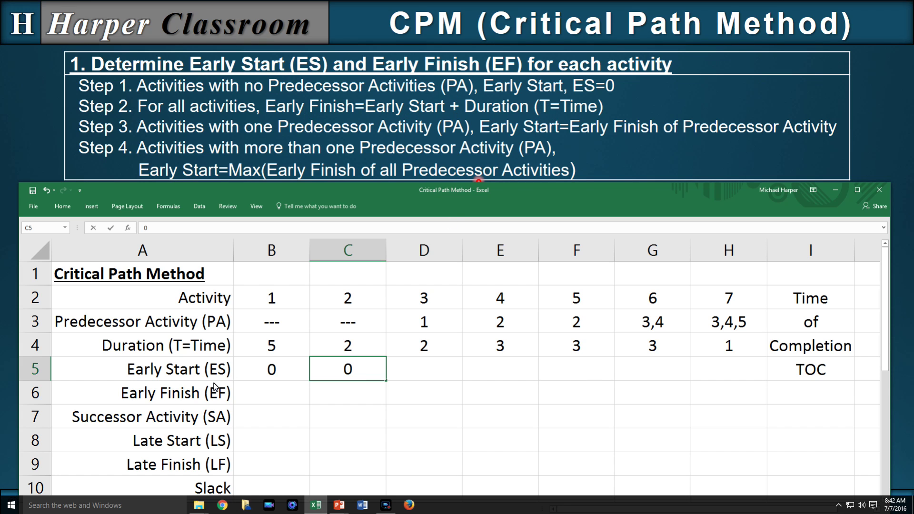
Enter =B5+B4 in B6 and fill it across to H6 for every Early Finish
click(263, 393)
text(=)
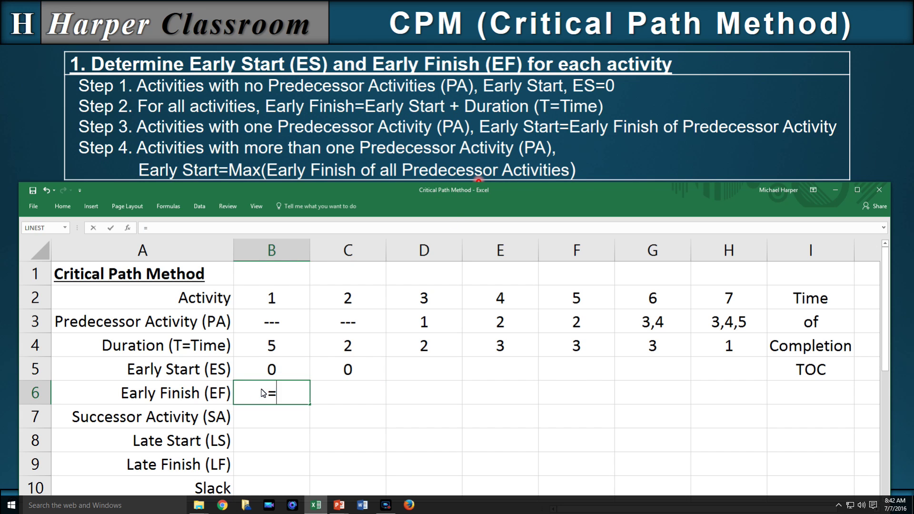
click(273, 374)
text(+)
click(274, 349)
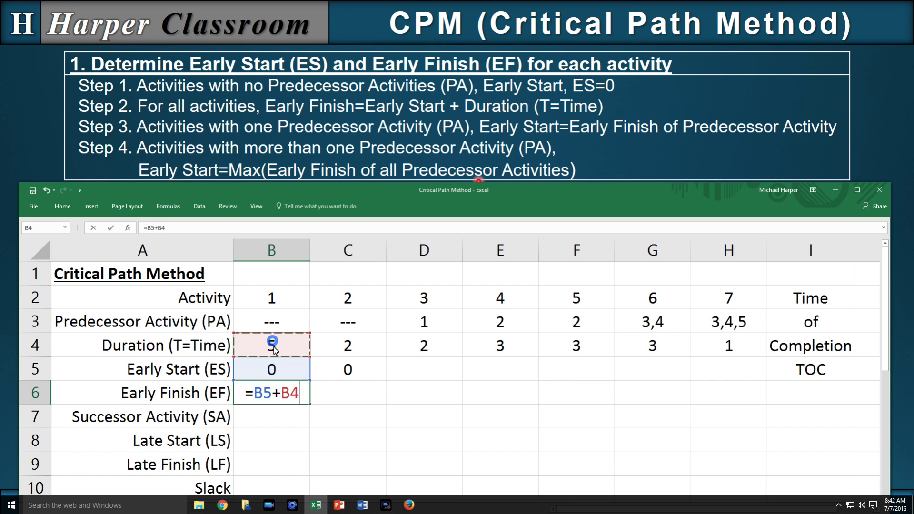
key(Return)
click(298, 396)
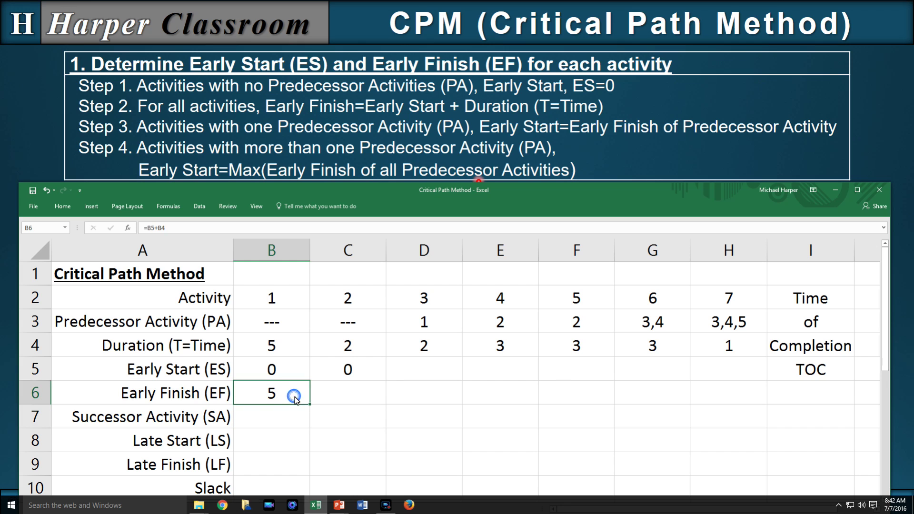
drag(310, 406, 757, 405)
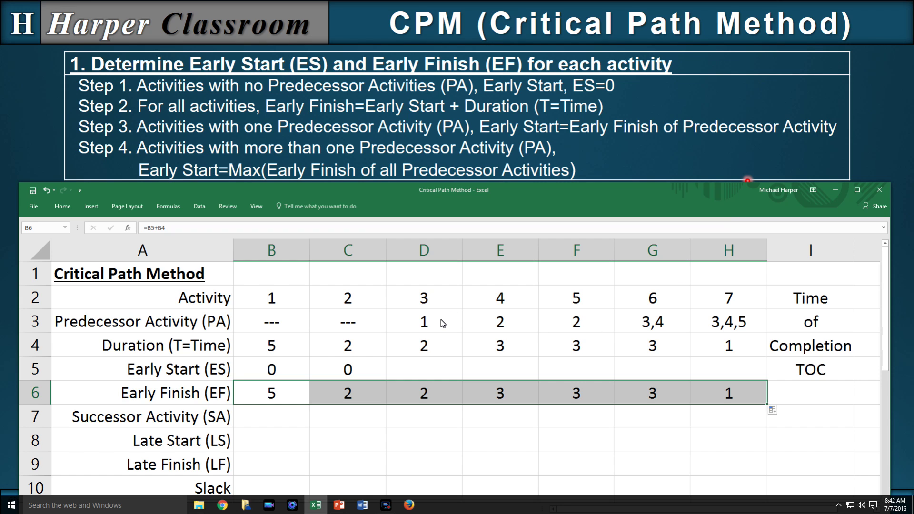
Link the Early Starts in D5, E5 and F5 to =B6, =C6 and =C6, giving 5, 2 and 2
click(422, 368)
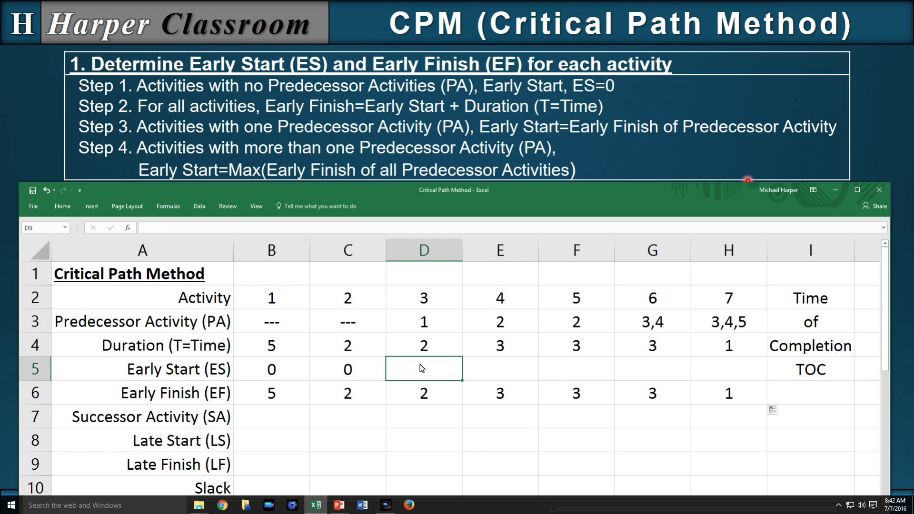
text(=)
click(274, 397)
key(Return)
click(493, 371)
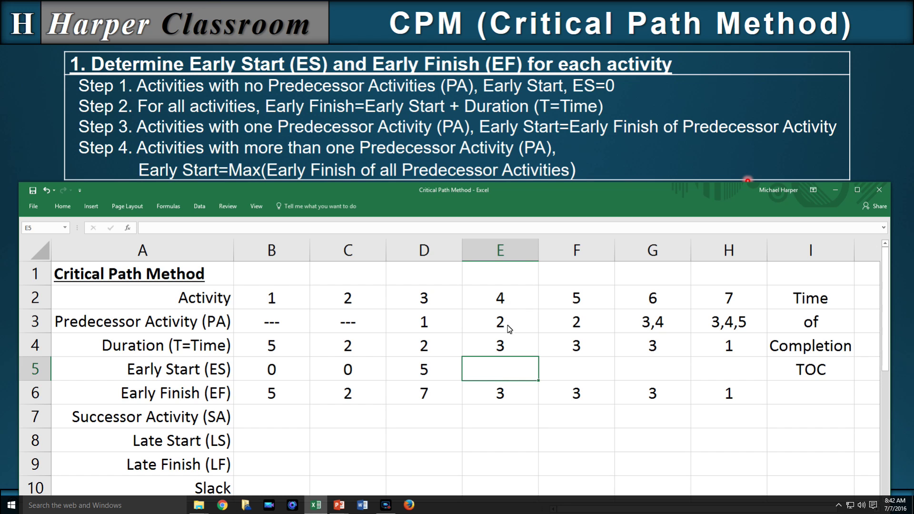
text(=)
click(350, 395)
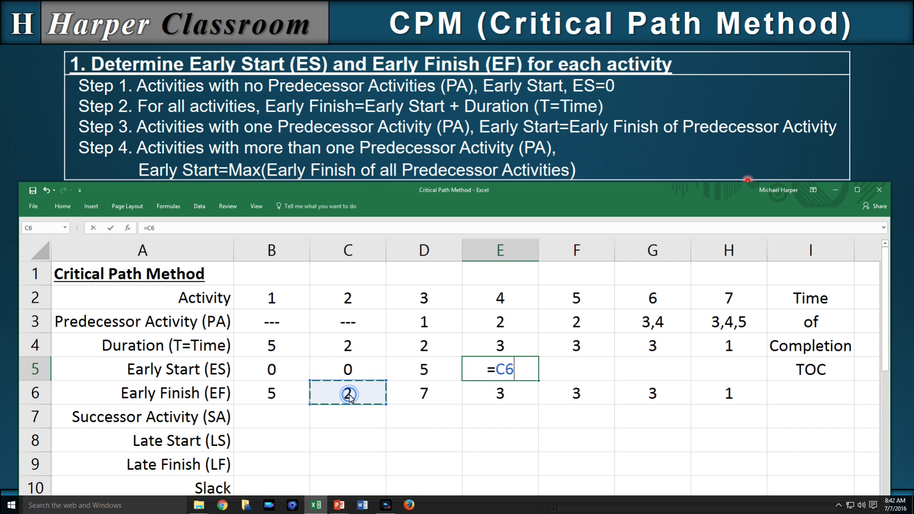
key(Return)
click(571, 370)
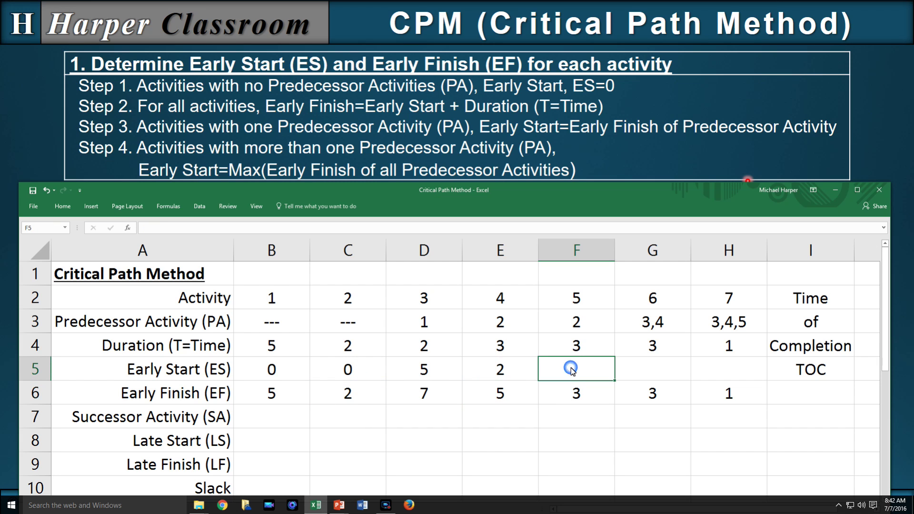
text(=)
click(351, 401)
key(Return)
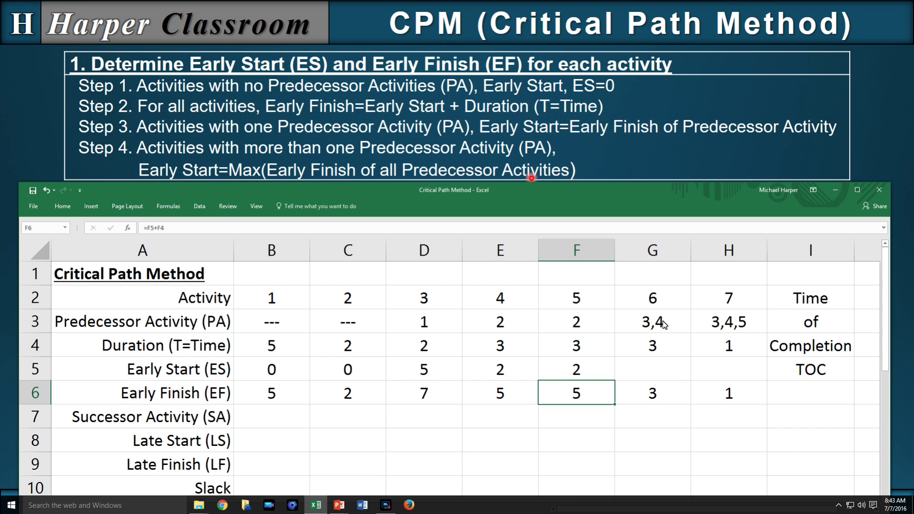
Enter =MAX(D6:E6) in G5 and =MAX(D6:F6) in H5, so activities 6 and 7 start at 7
click(648, 367)
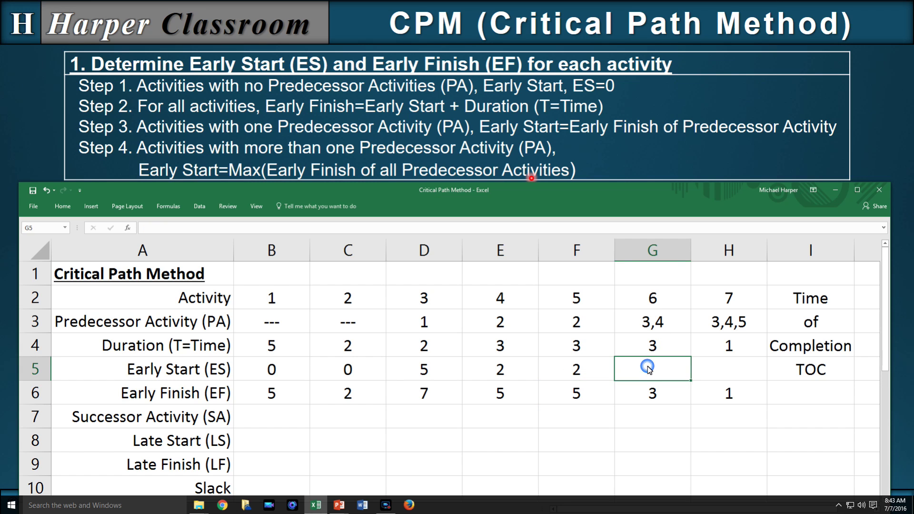
text(=max()
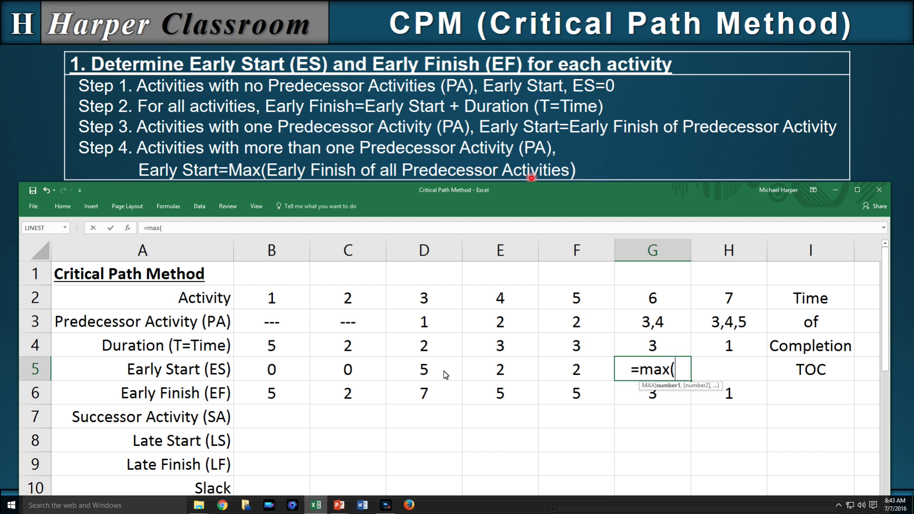
drag(437, 393, 469, 395)
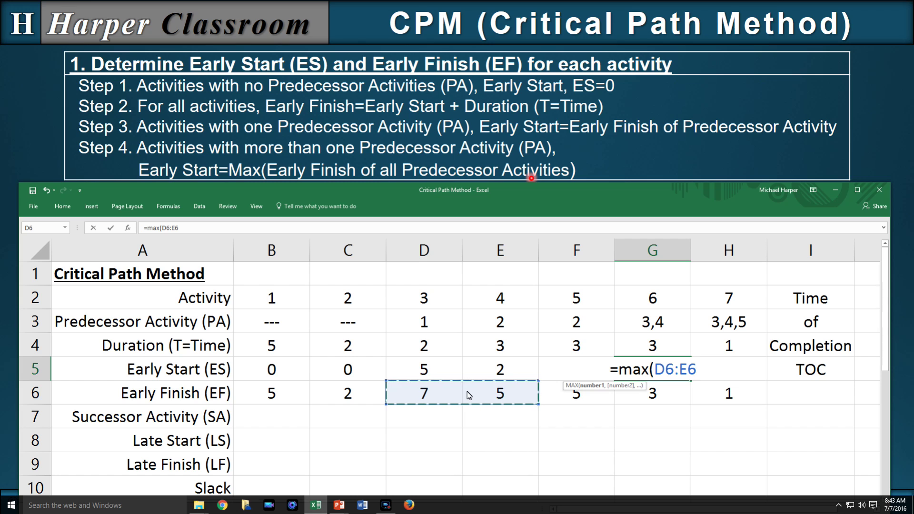
text())
key(Return)
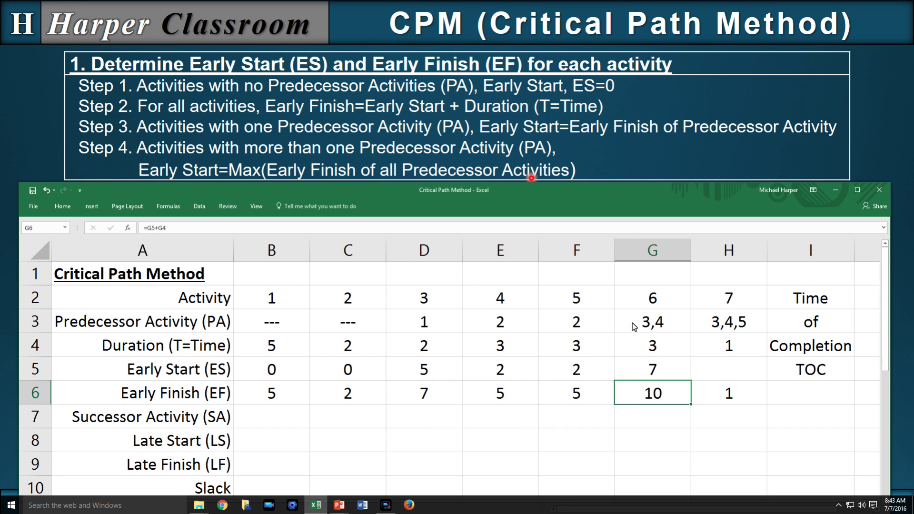
click(729, 367)
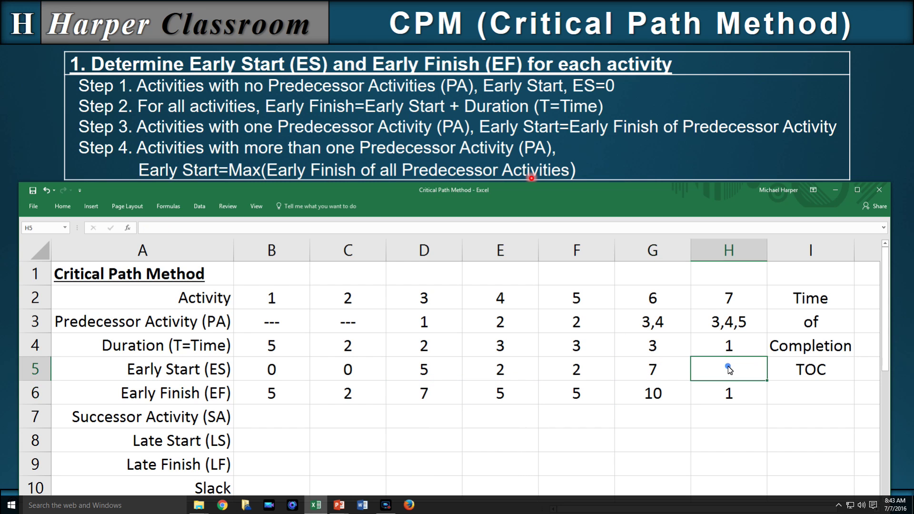
text(=max()
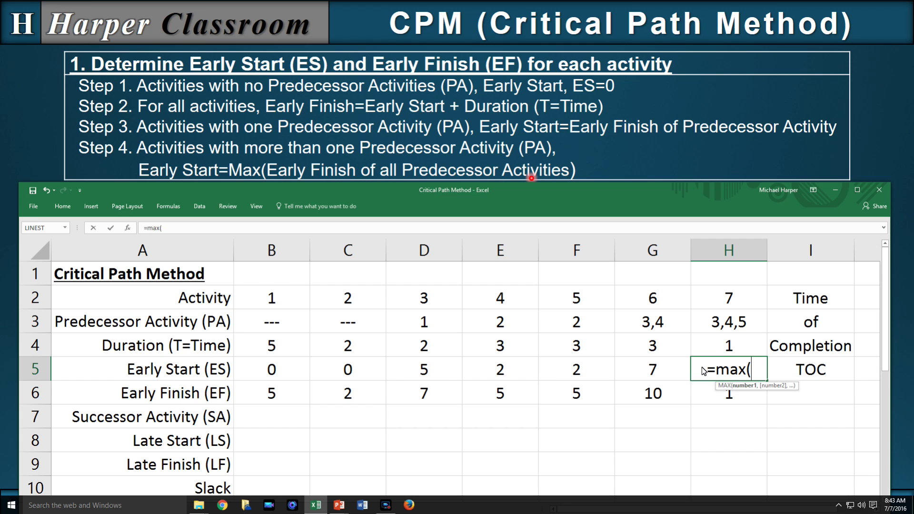
drag(426, 395, 550, 389)
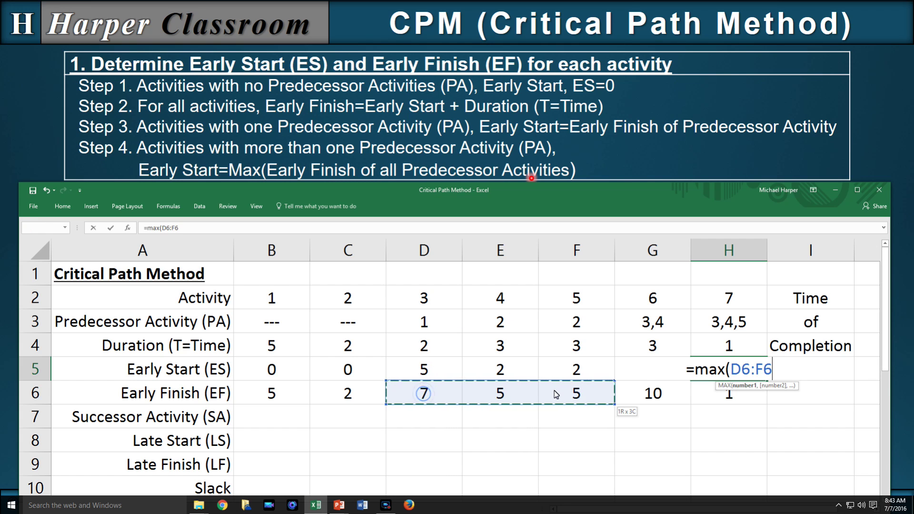
key(Return)
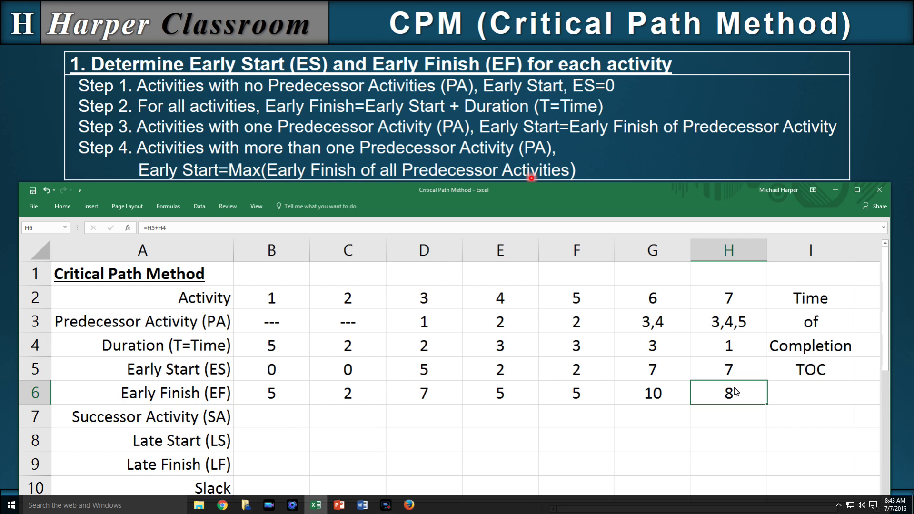
Enter =MAX(B6:H6) in I6 for a time of completion of 10
click(806, 398)
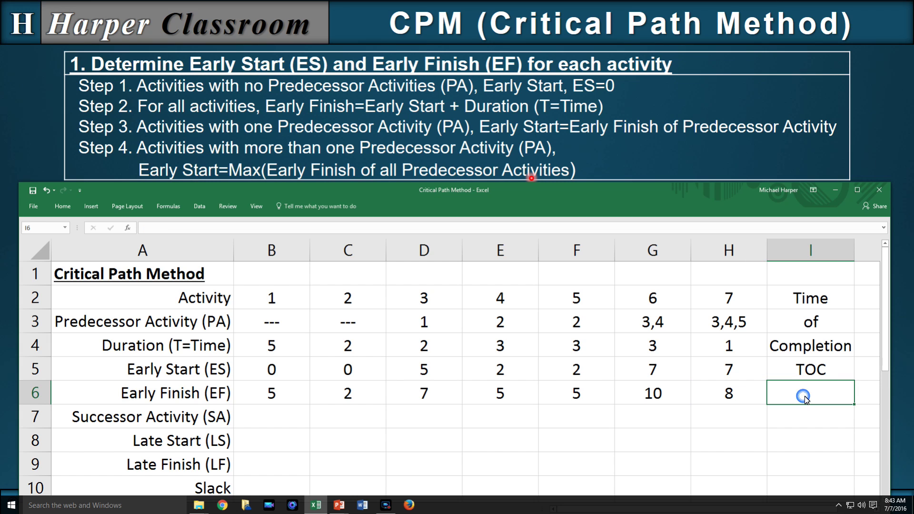
text(=max()
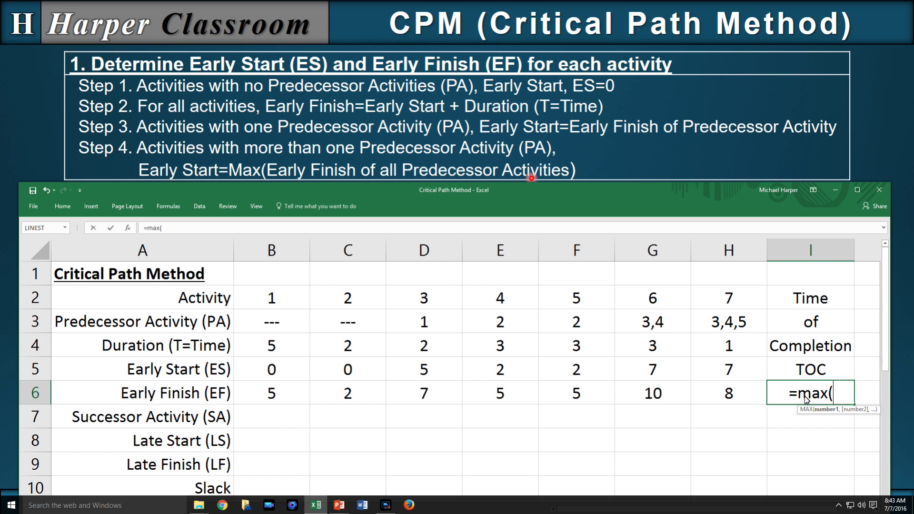
drag(297, 394, 692, 389)
key(Return)
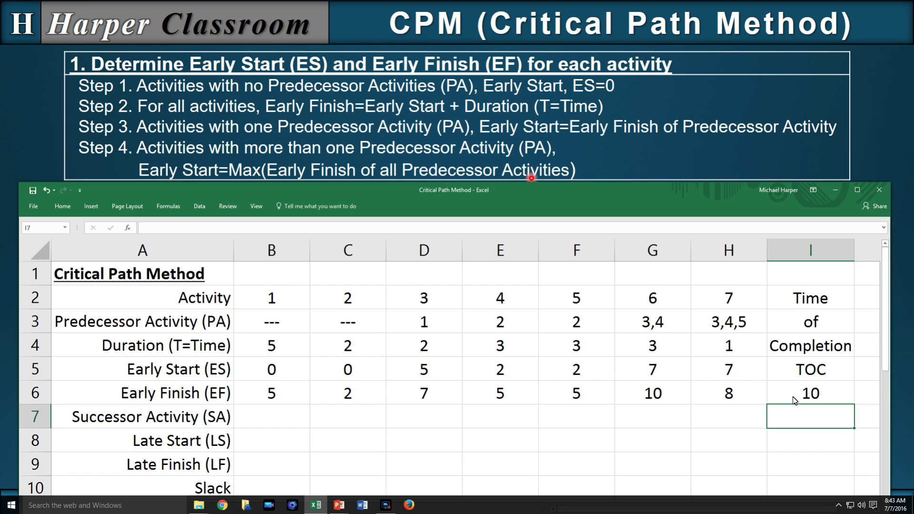
Select the Early Start and Finish values B5:H6 and advance the slideshow to the step 2 slide
drag(280, 372, 719, 393)
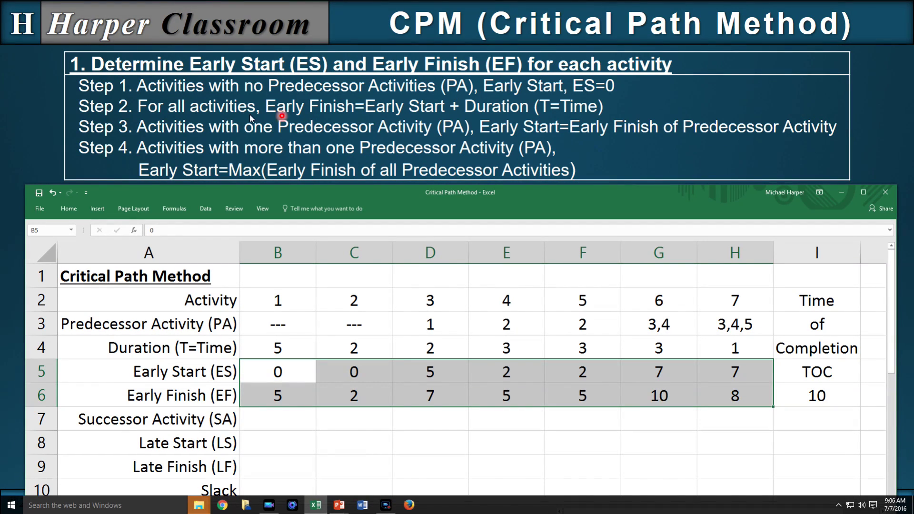
key(alt+Tab)
key(Right)
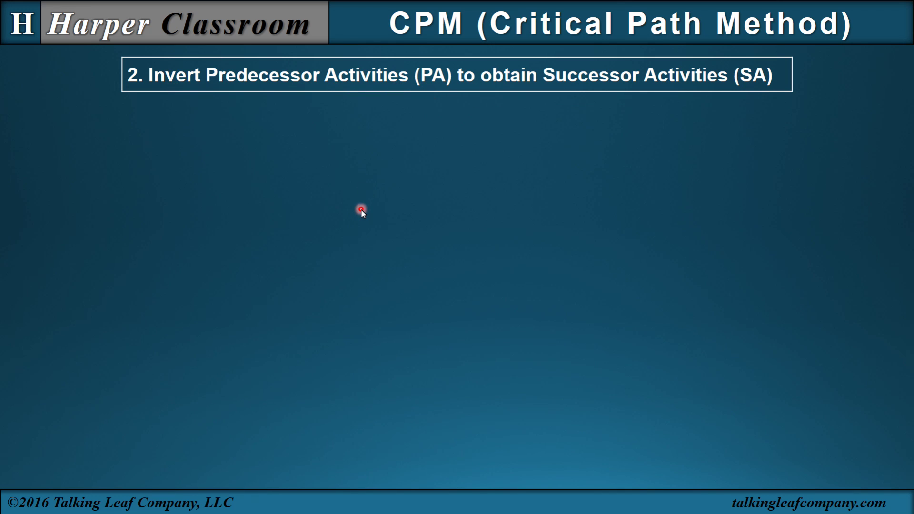
Switch back to the Critical Path Method workbook over the step 2 slide
key(alt+Tab)
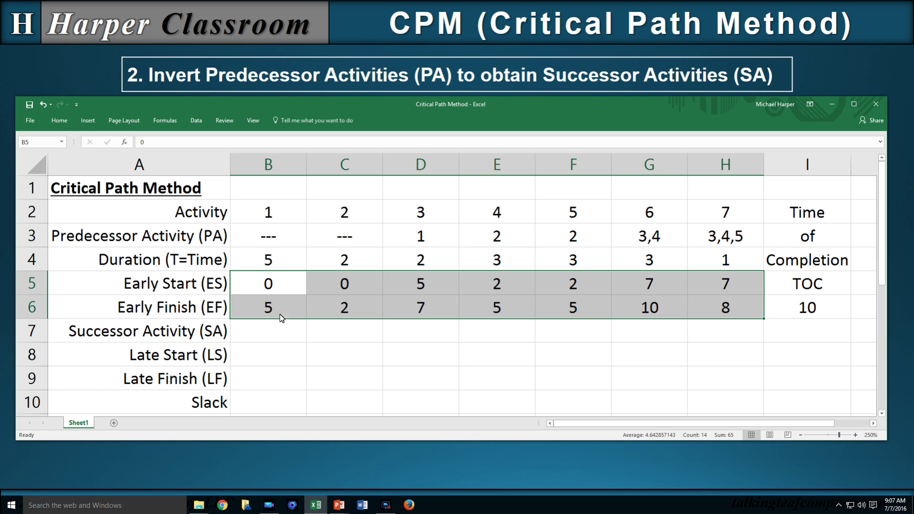
Enter successors 3 and 4,5 for activities 1 and 2, and a first entry of 6 for activities 3 and 4
click(280, 335)
text(3)
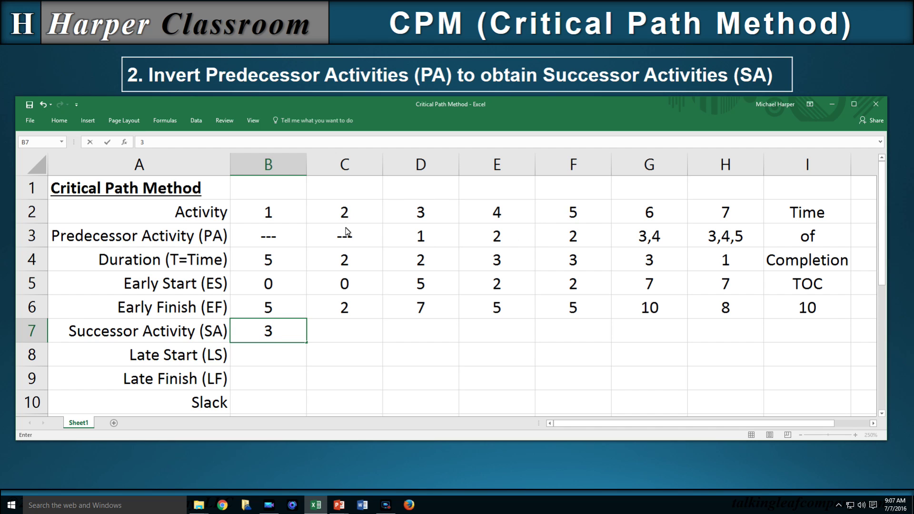
click(345, 335)
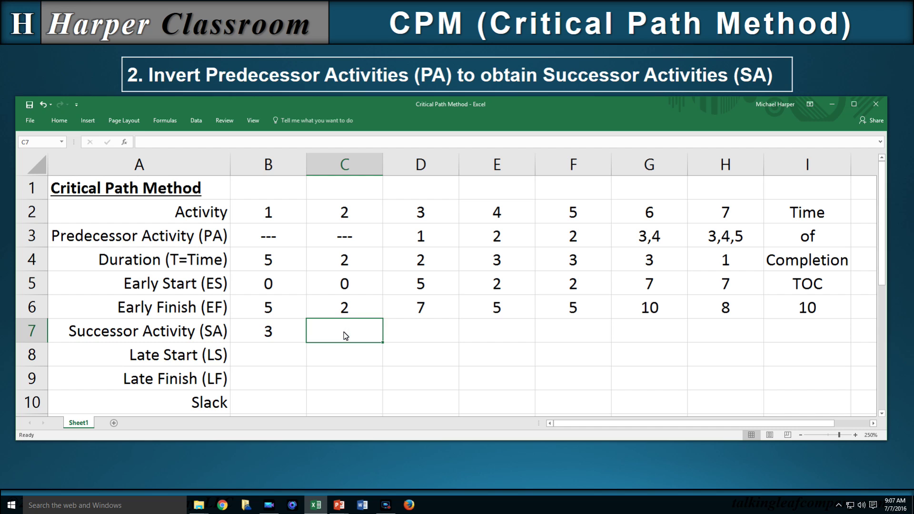
text(4,5)
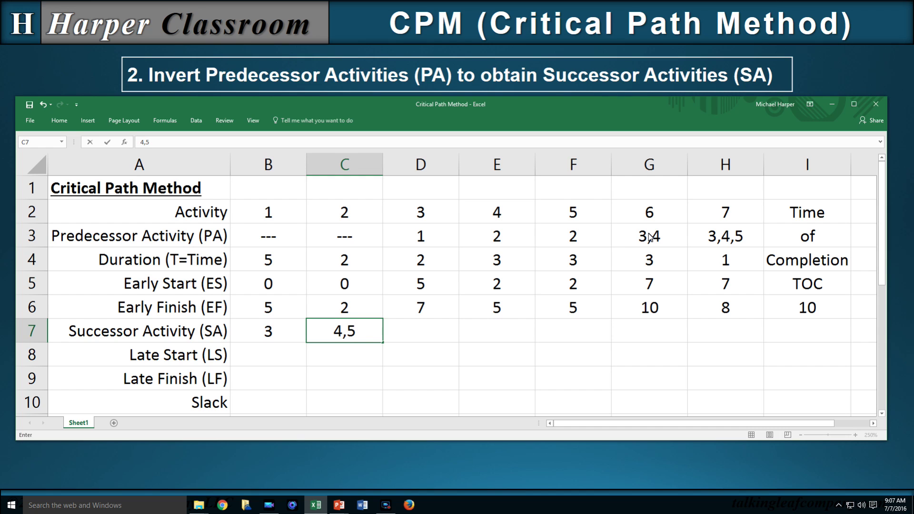
click(421, 330)
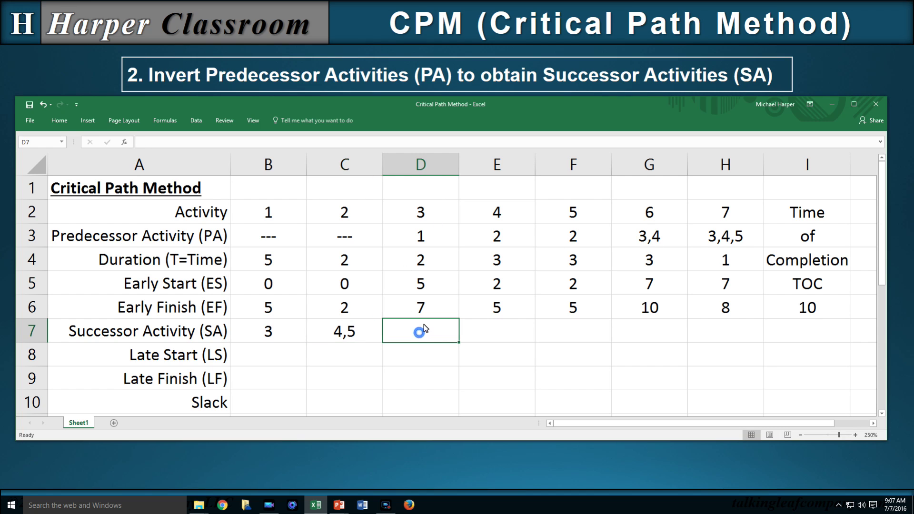
text(6)
key(Tab)
text(6)
key(Tab)
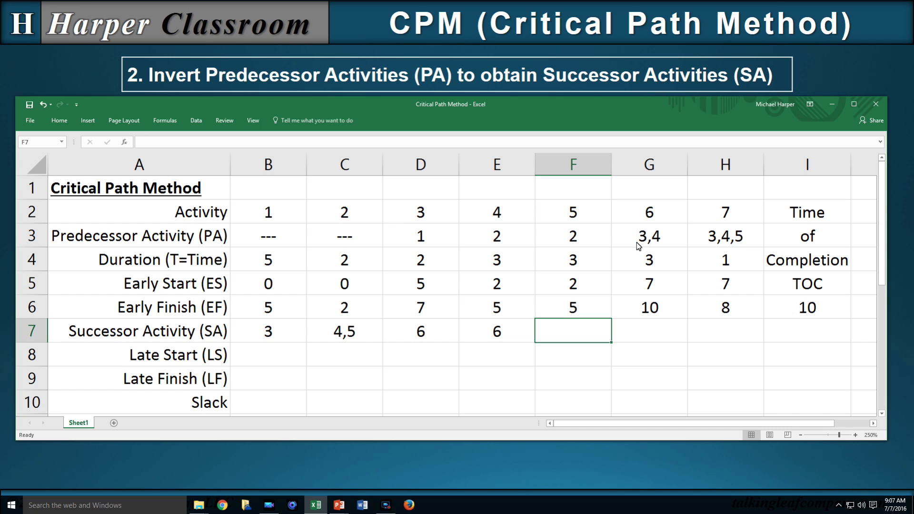
Correct activities 3 and 4 to 6,7, give activity 5 successor 7, and mark activities 6 and 7 '---'
click(429, 337)
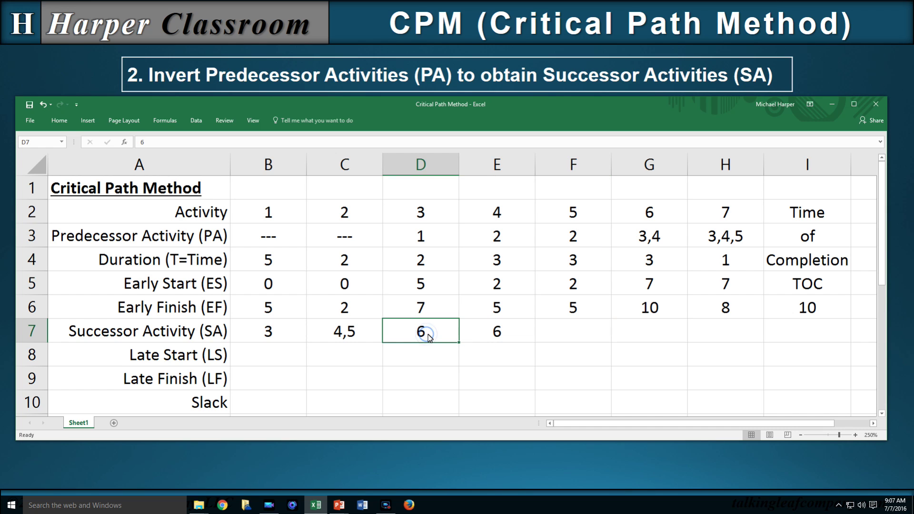
text(6,7)
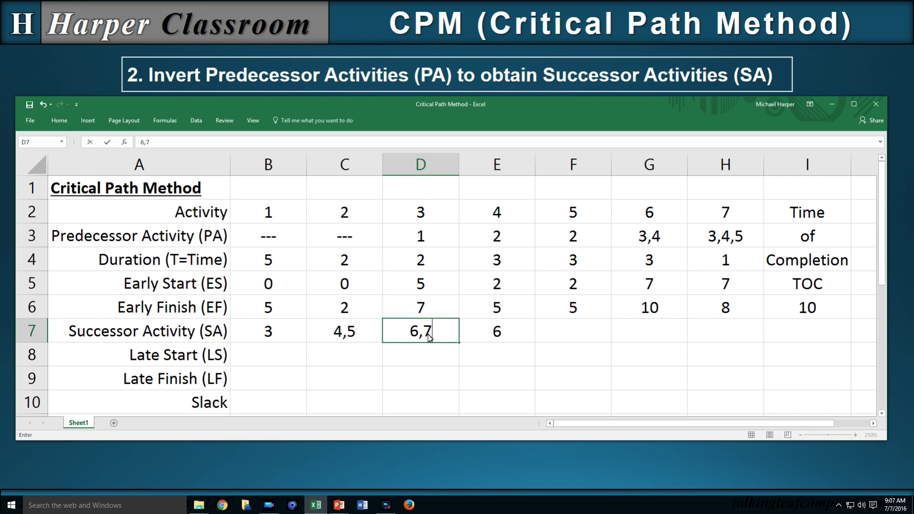
key(Tab)
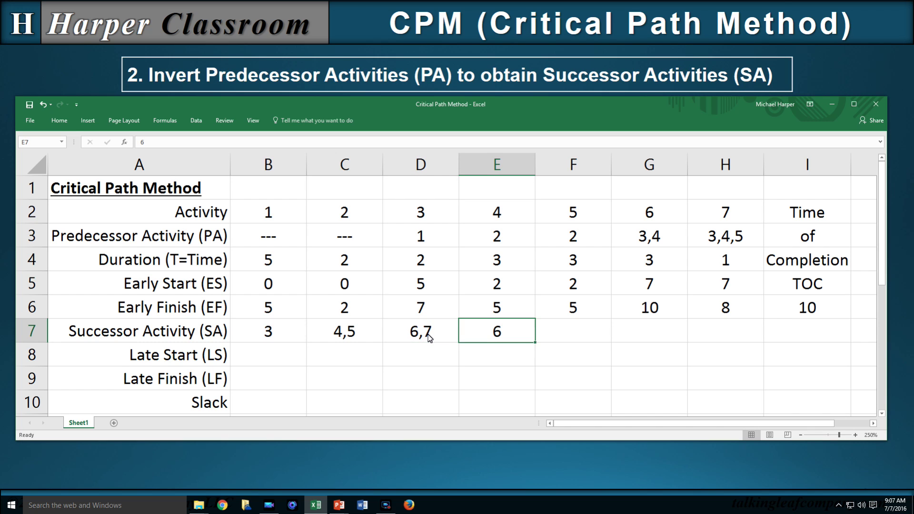
text(6,7)
key(Tab)
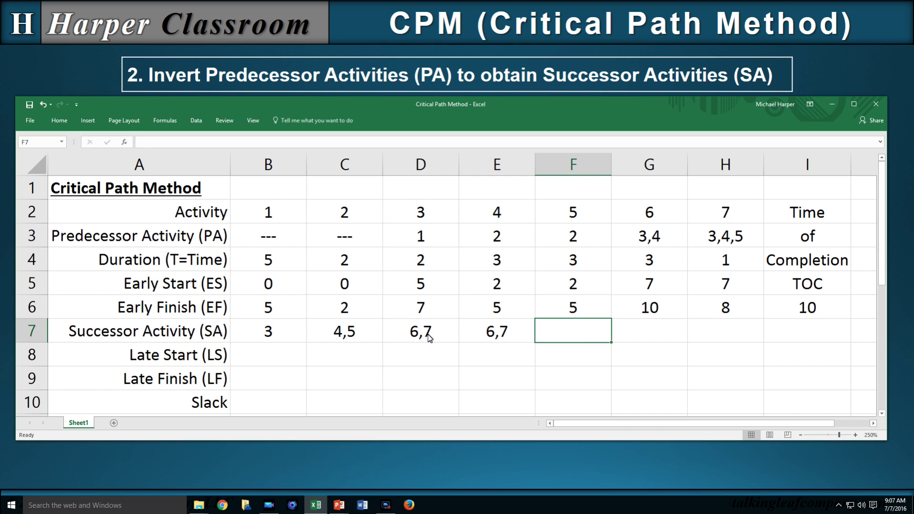
text(7)
click(649, 335)
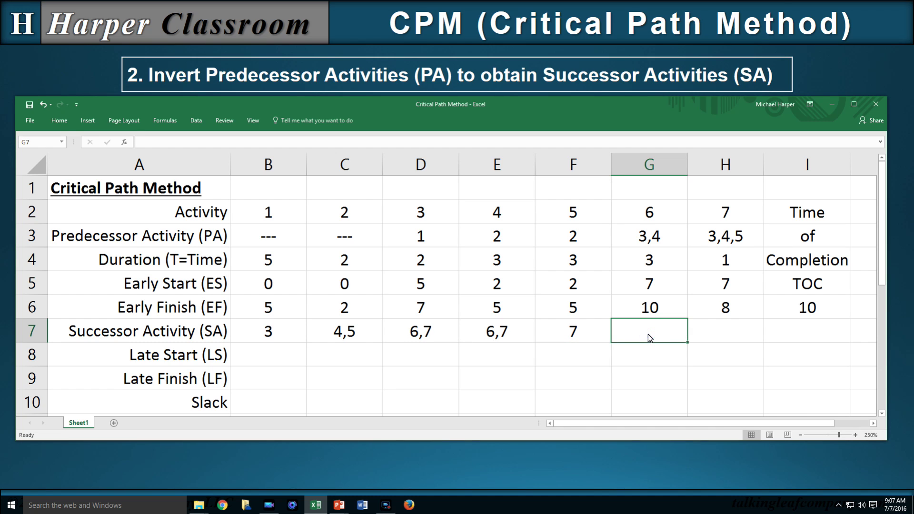
text('---)
key(Tab)
text('---)
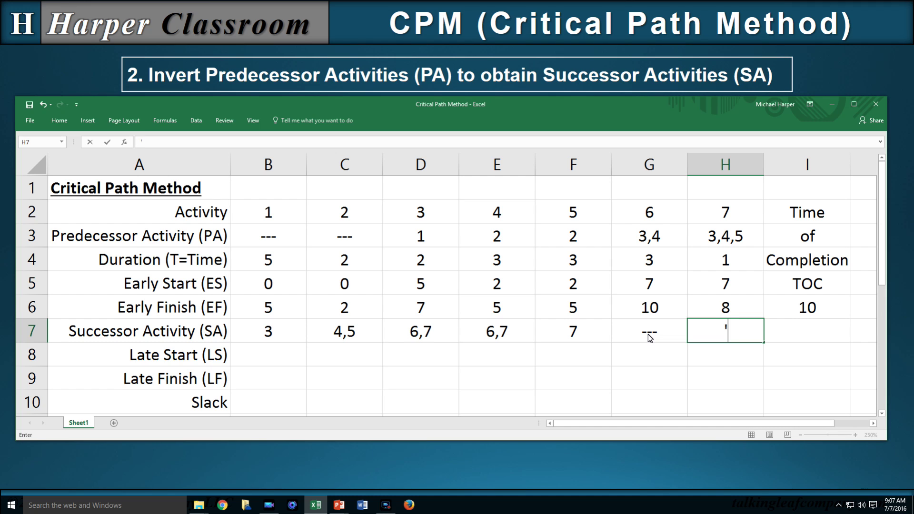
click(107, 142)
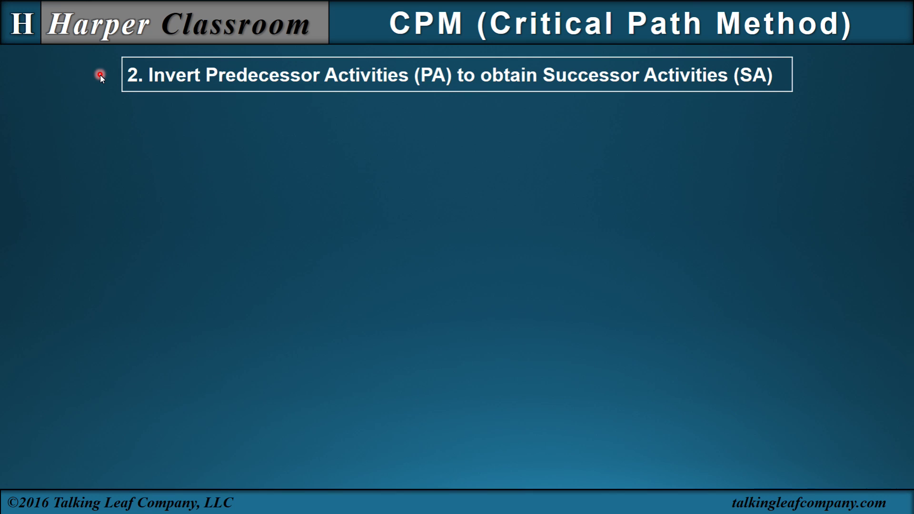
click(103, 76)
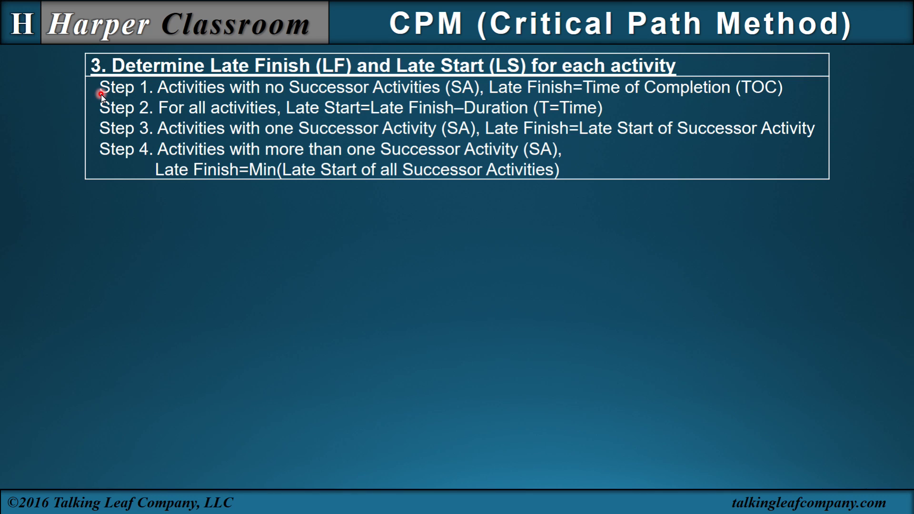
key(alt+Tab)
drag(373, 201, 378, 113)
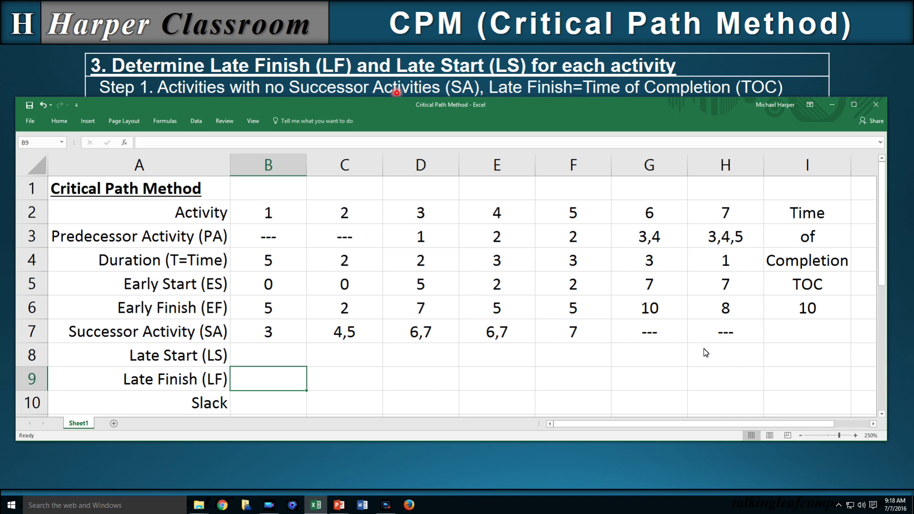
Enter =I6 in G9 and H9, giving activities 6 and 7 a Late Finish of 10
click(658, 384)
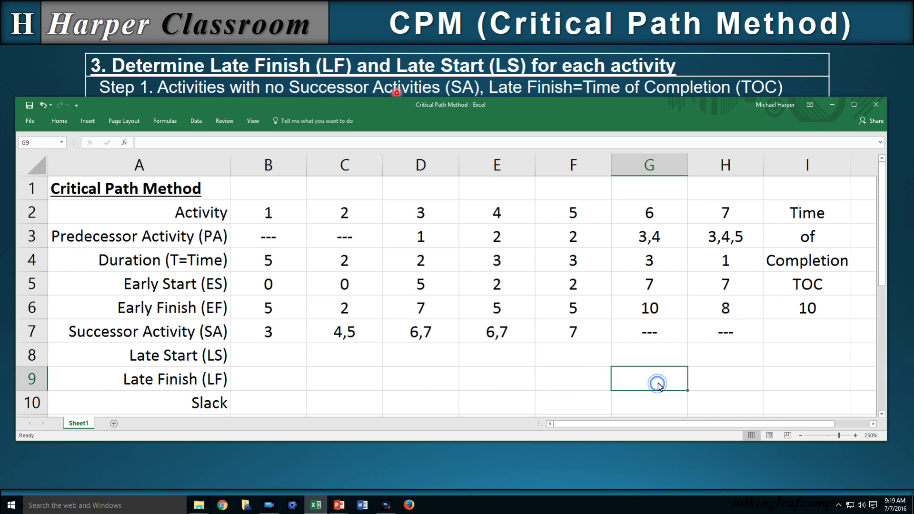
text(=)
click(812, 311)
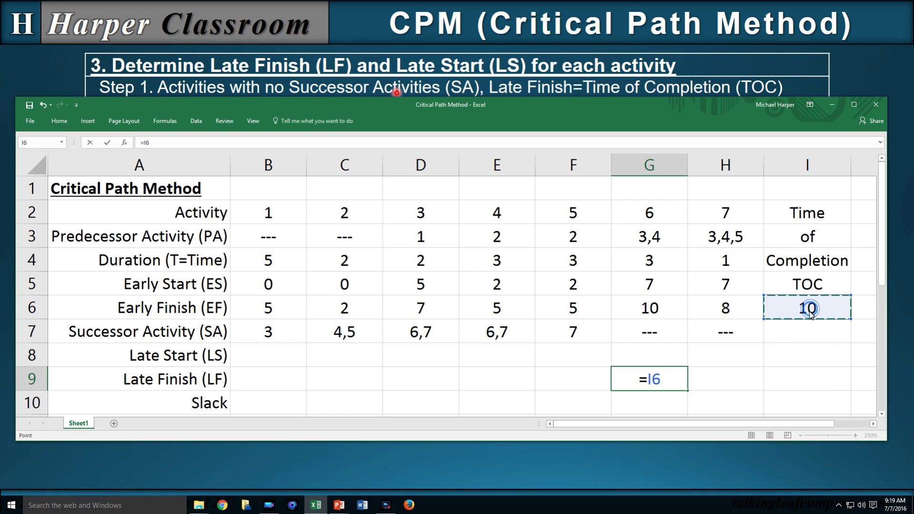
key(Return)
click(714, 386)
text(=)
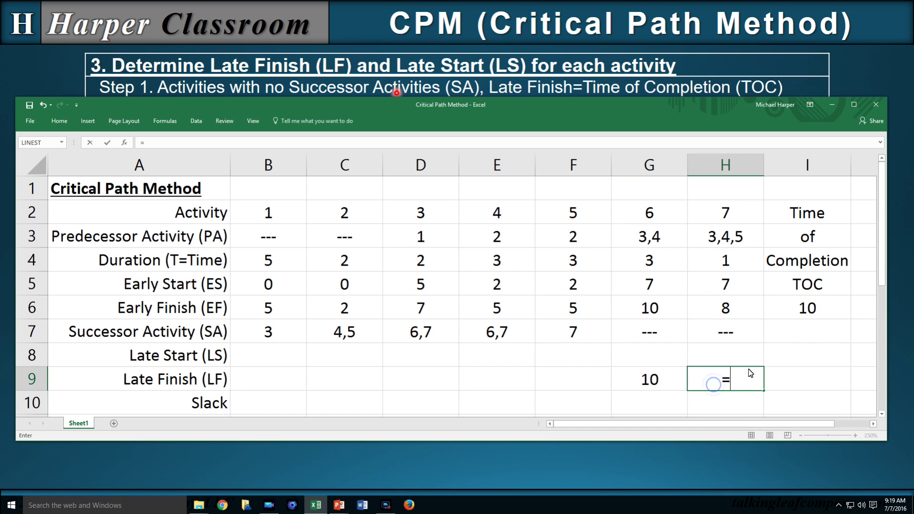
click(800, 314)
key(Return)
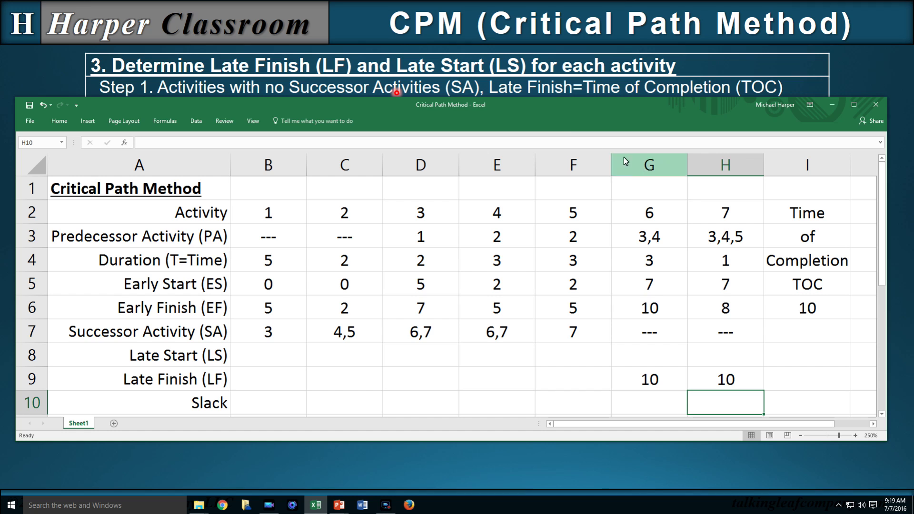
drag(529, 113, 519, 135)
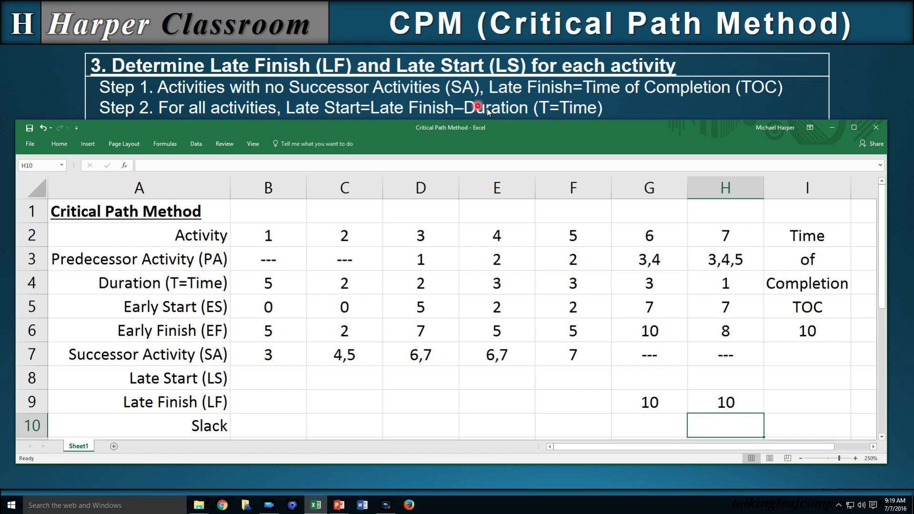
Enter =H9-H4 in H8 for a Late Start of 9 and fill it left to B8
click(716, 377)
text(=)
click(729, 408)
text(-)
click(729, 286)
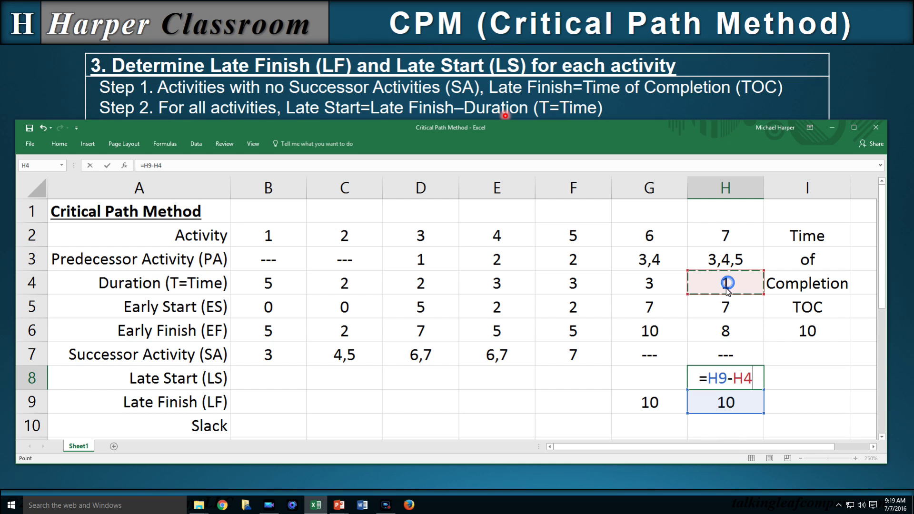
key(Return)
click(733, 385)
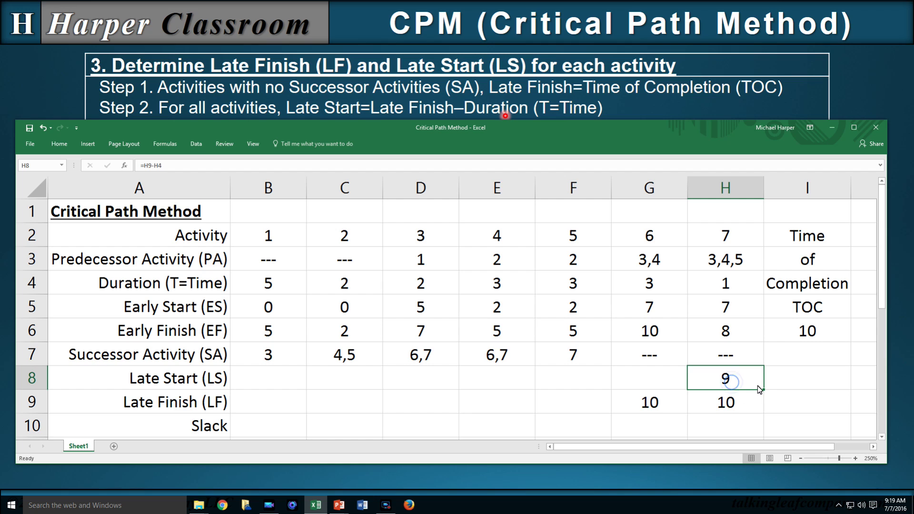
drag(765, 395, 272, 390)
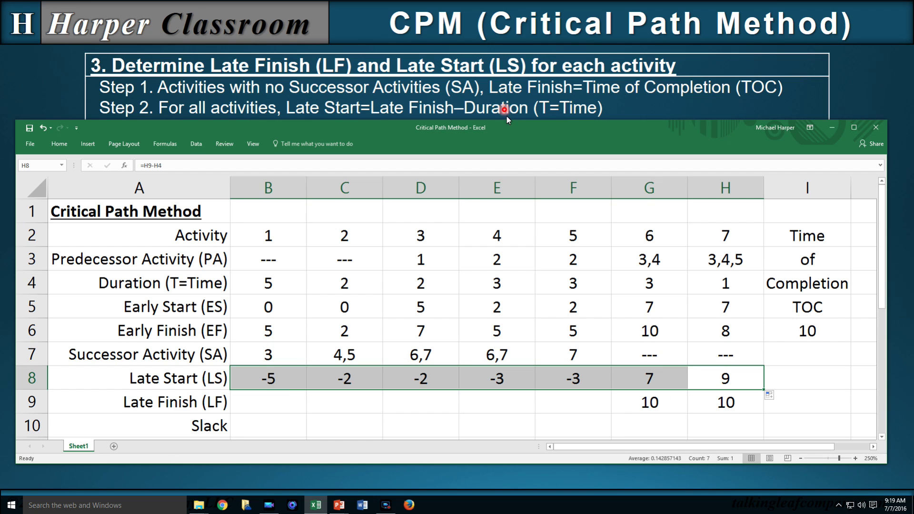
drag(519, 132, 520, 155)
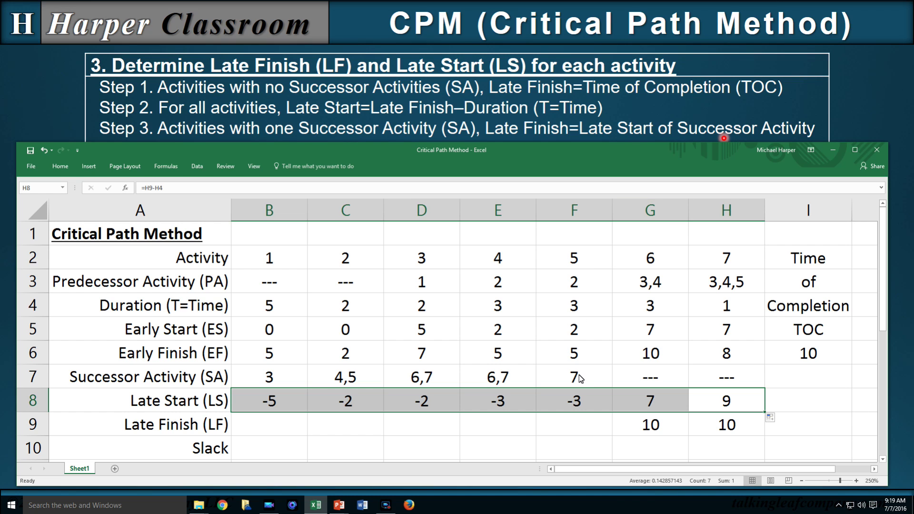
Enter =H8 in F9, so activity 5's Late Finish becomes 9 and its Late Start 6
click(582, 421)
text(=)
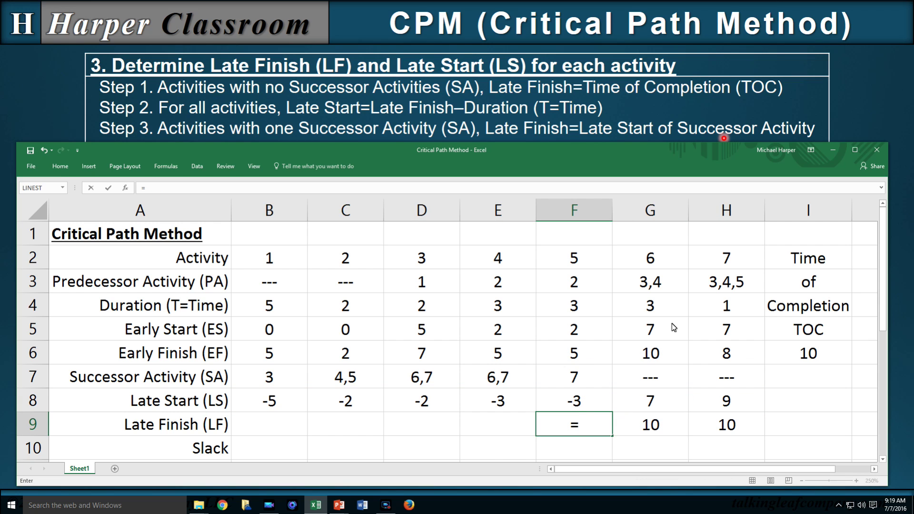
click(737, 402)
key(Return)
drag(562, 164, 546, 196)
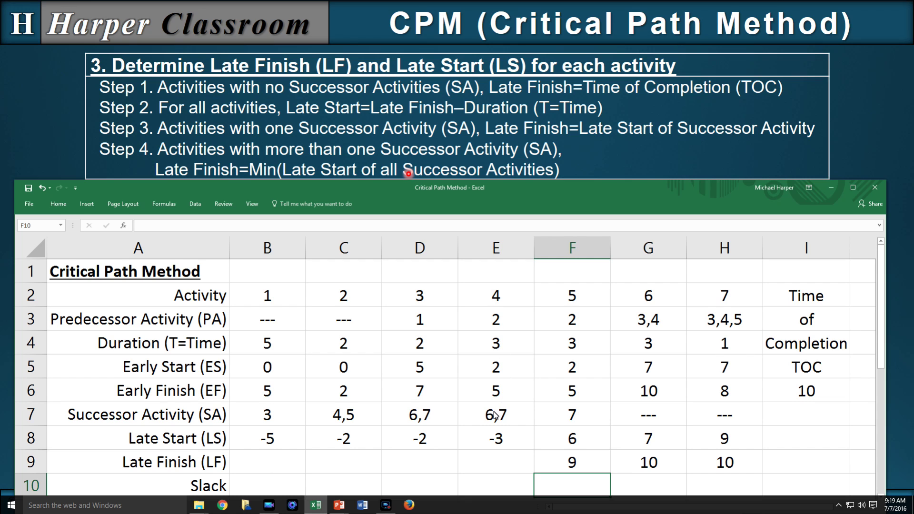
Enter =MIN(G8:H8) in E9 and D9, giving activities 4 and 3 a Late Finish of 7
click(497, 464)
text(=)
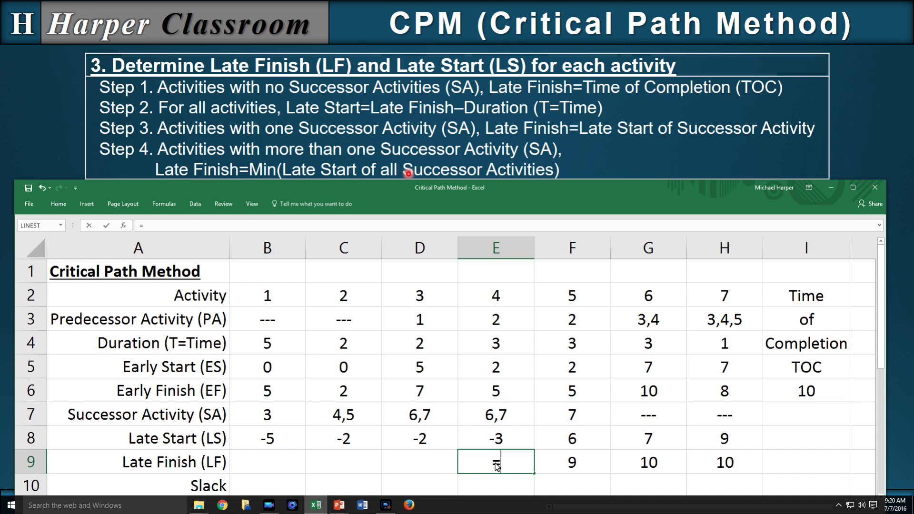
text(min()
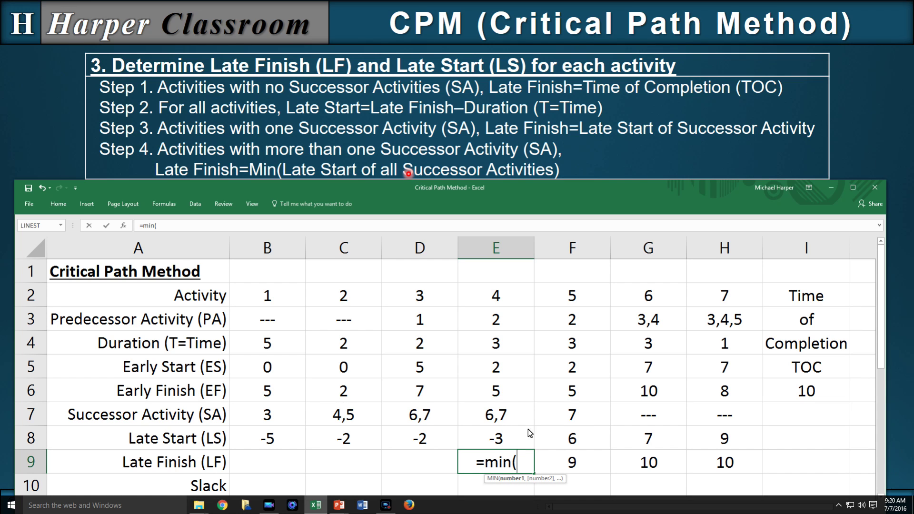
drag(667, 438, 699, 436)
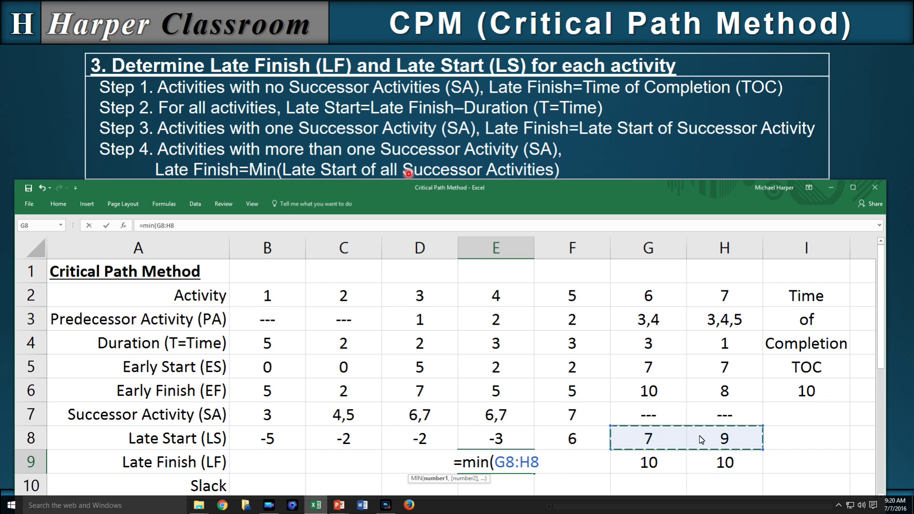
key(Return)
click(432, 464)
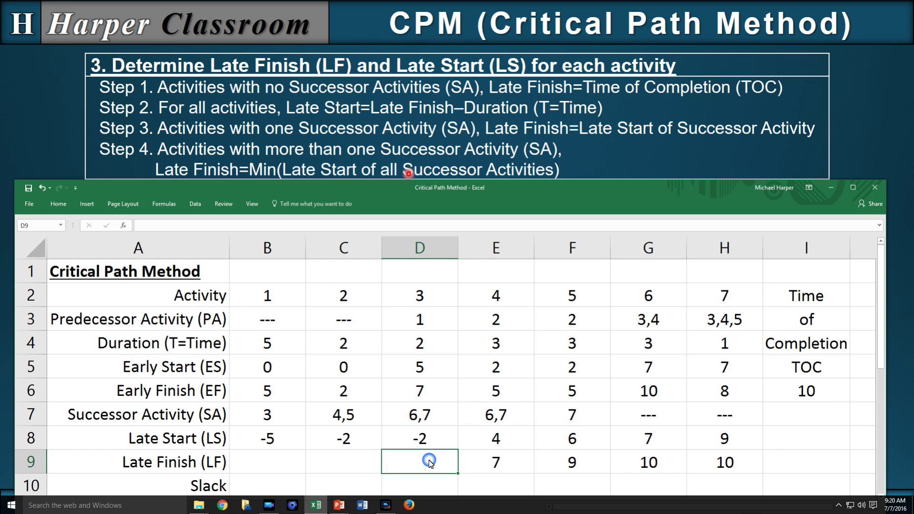
text(=min()
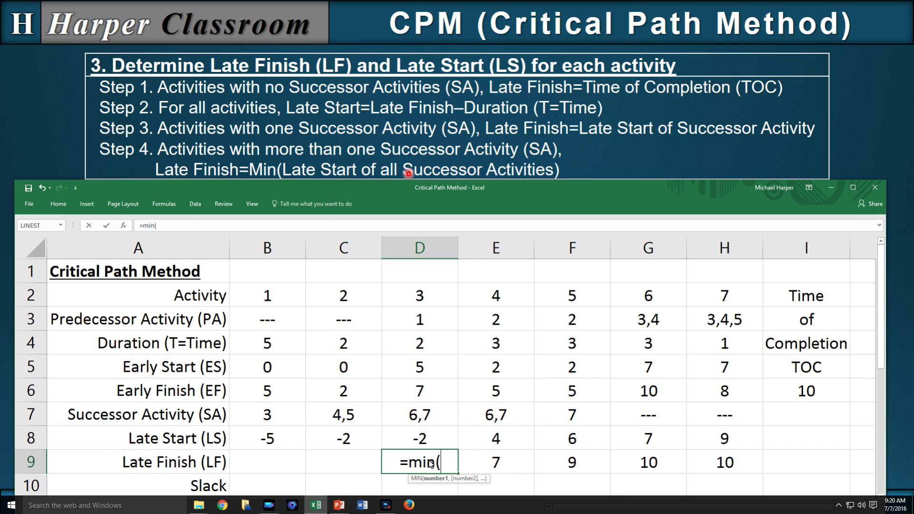
drag(667, 442, 696, 435)
key(Return)
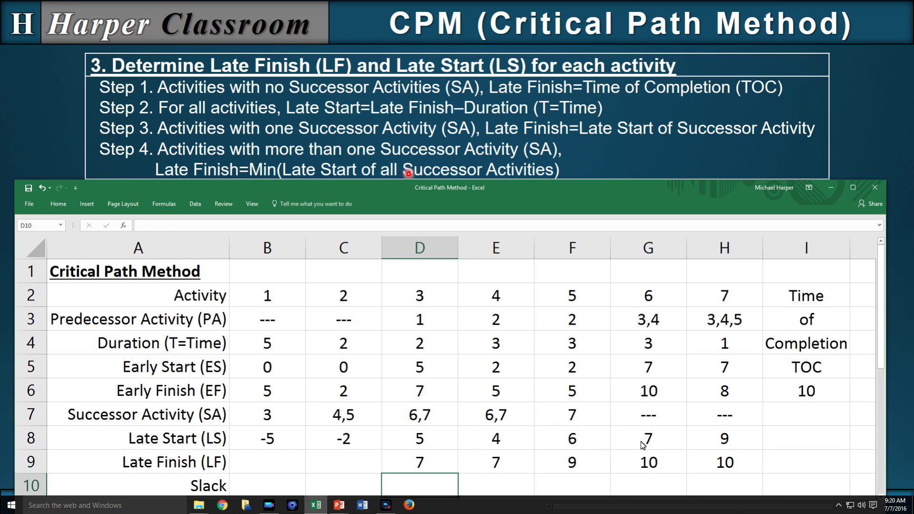
Enter =MIN(E8:F8) in C9 and =D8 in B9, giving Late Finishes of 4 and 5
click(349, 469)
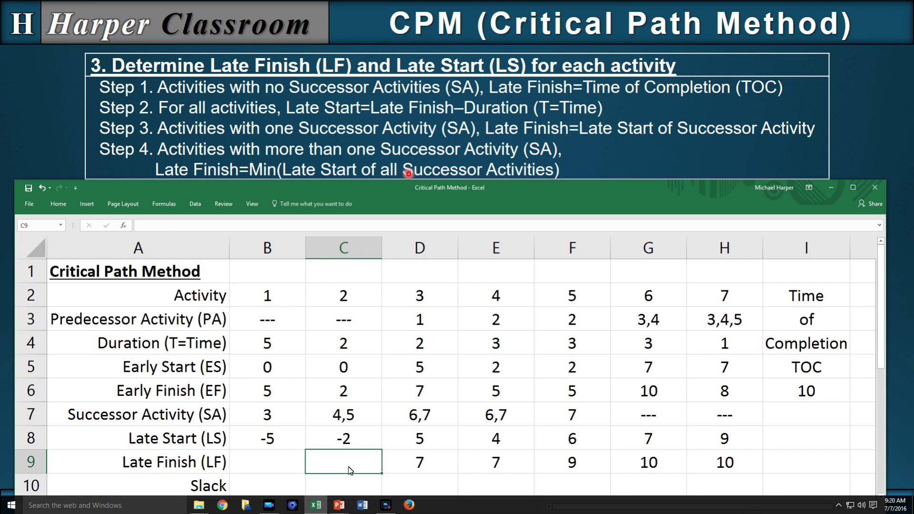
text(=min()
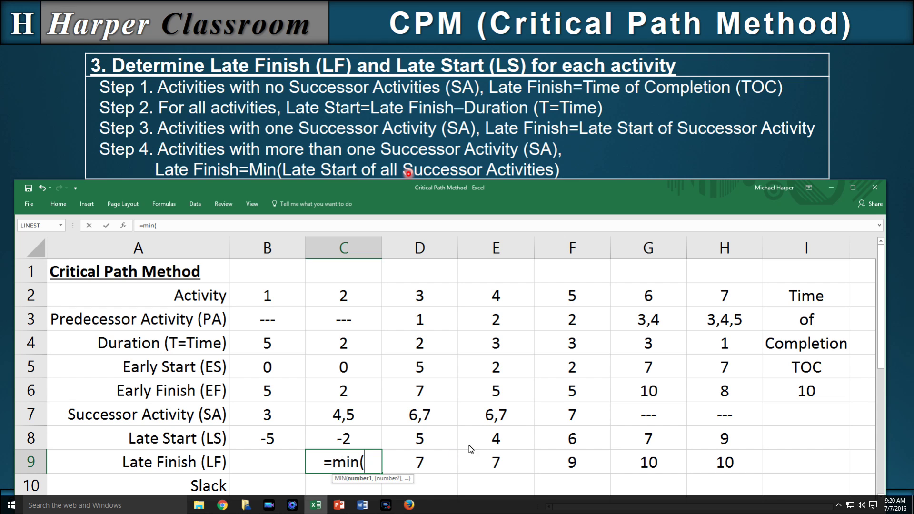
drag(506, 444, 565, 443)
key(Return)
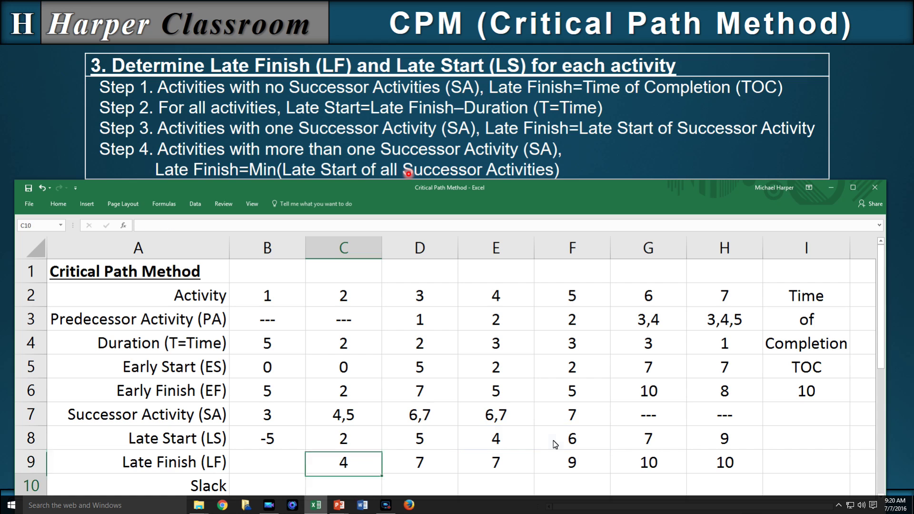
click(282, 461)
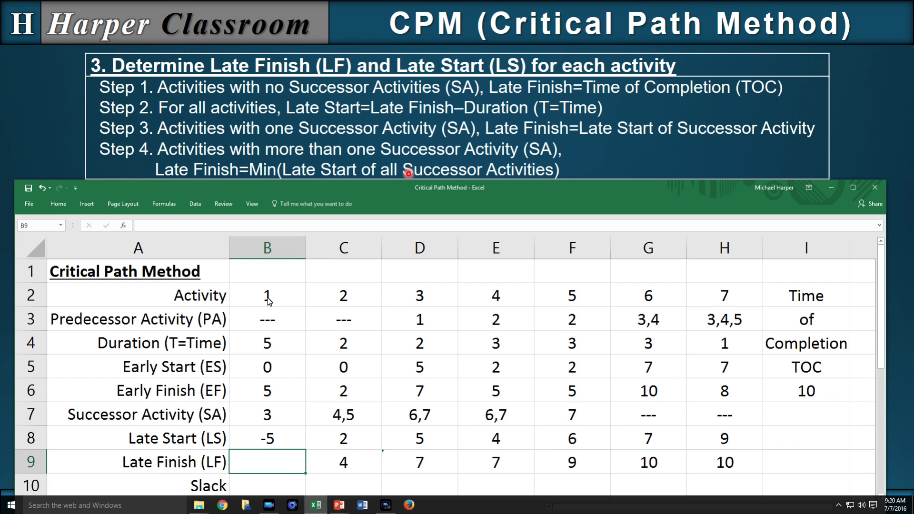
text(=)
click(423, 439)
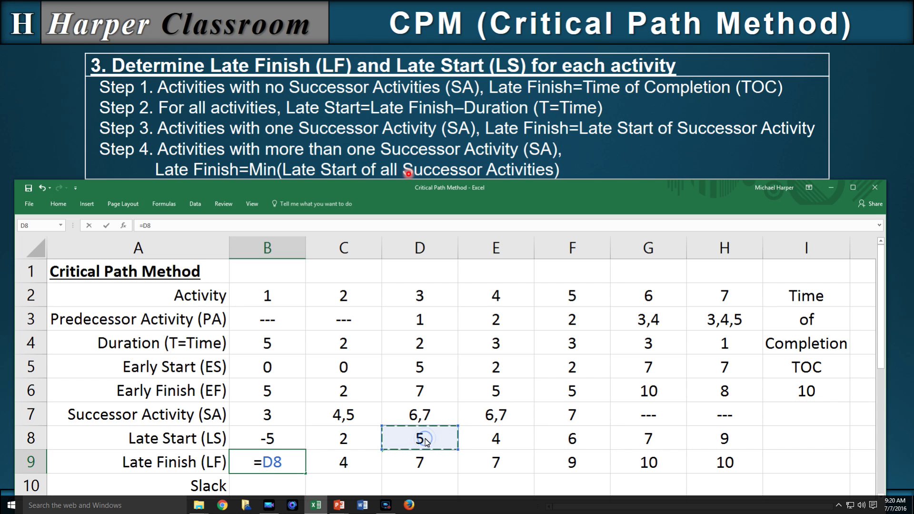
key(Return)
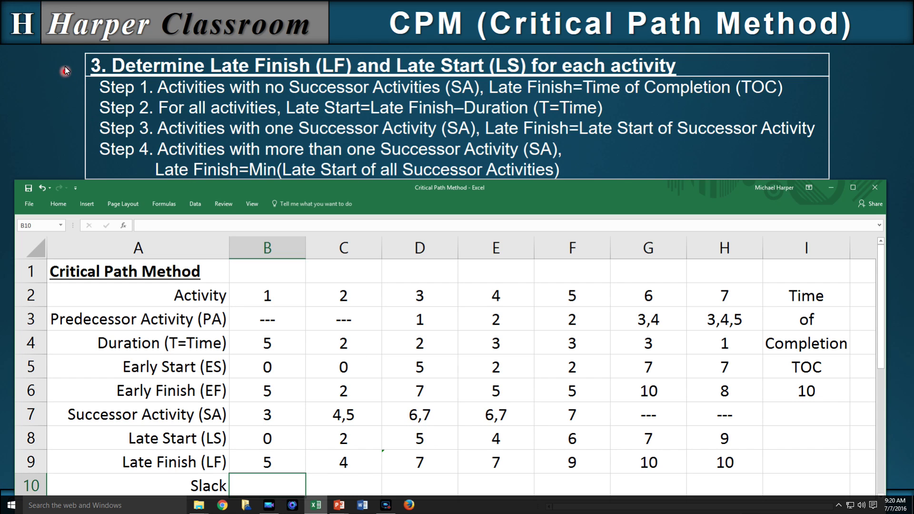
key(alt+Tab)
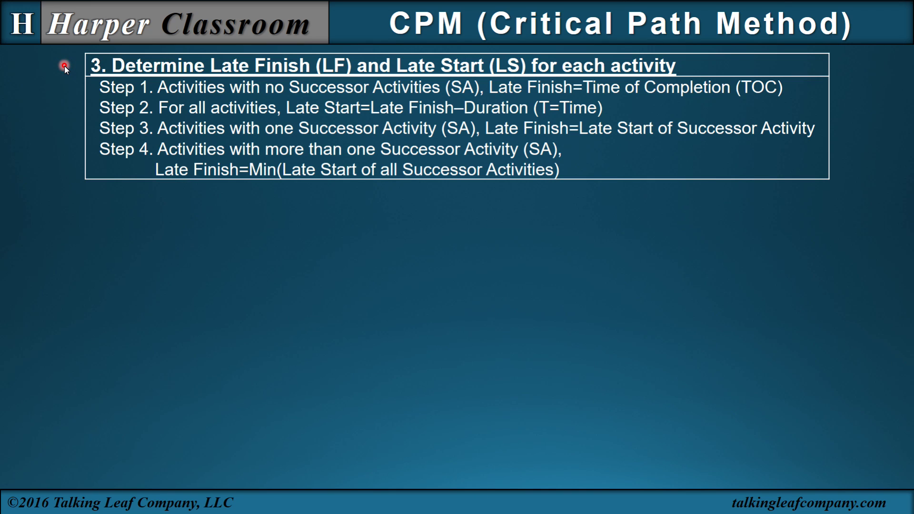
Advance to the Slack slide, then return to the CPM workbook
click(64, 66)
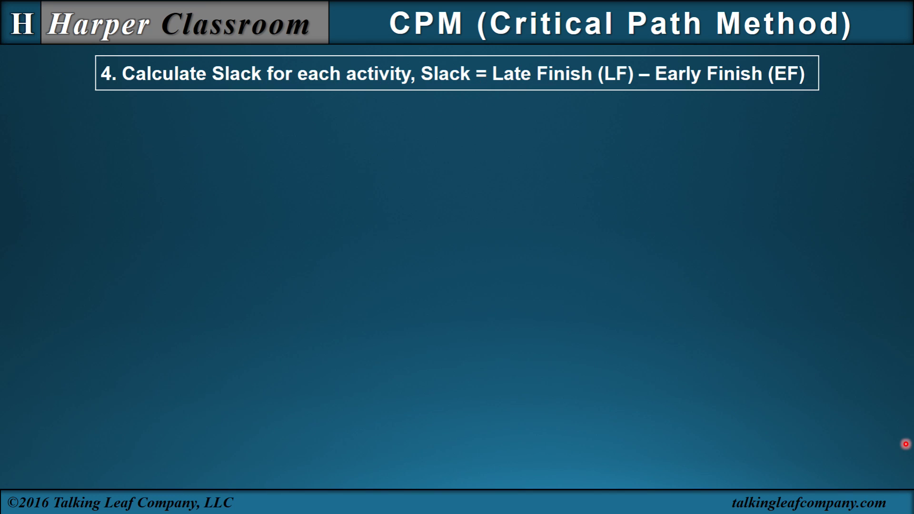
key(alt+Tab)
Enter =B9-B6 in B10 and fill it across to H10, giving slack 0, 2, 0, 2, 4, 0, 2
click(267, 400)
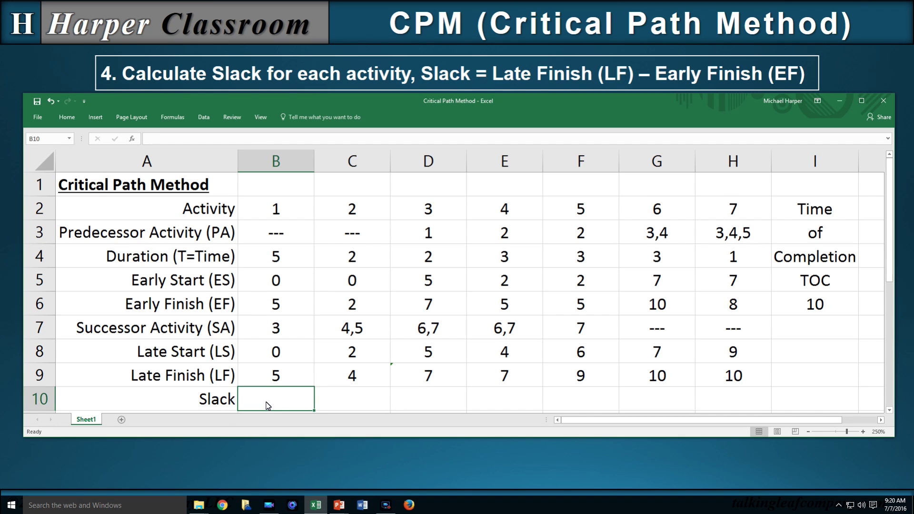
text(=)
click(275, 378)
text(-)
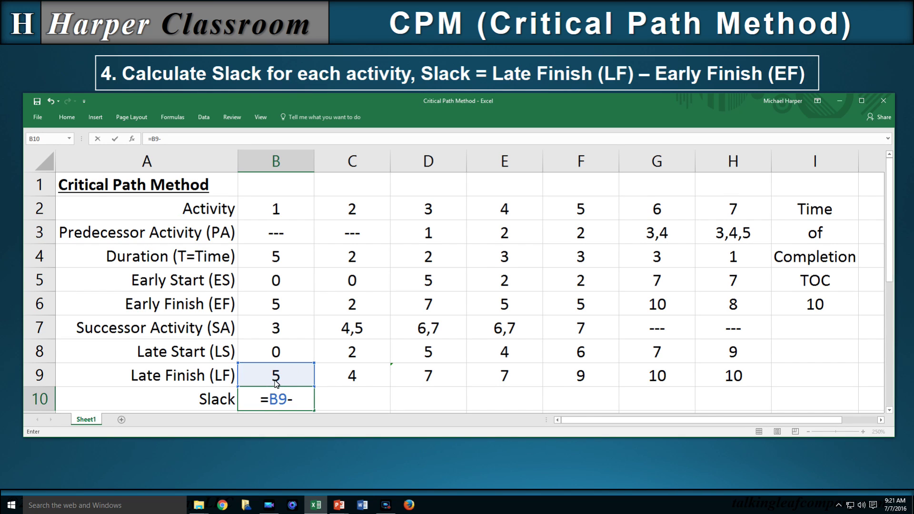
click(278, 305)
key(Return)
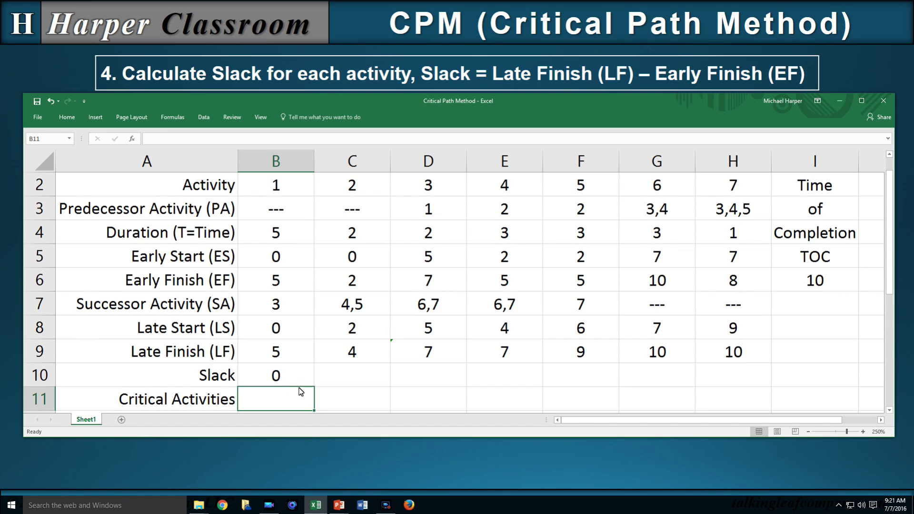
click(298, 378)
drag(314, 387, 744, 390)
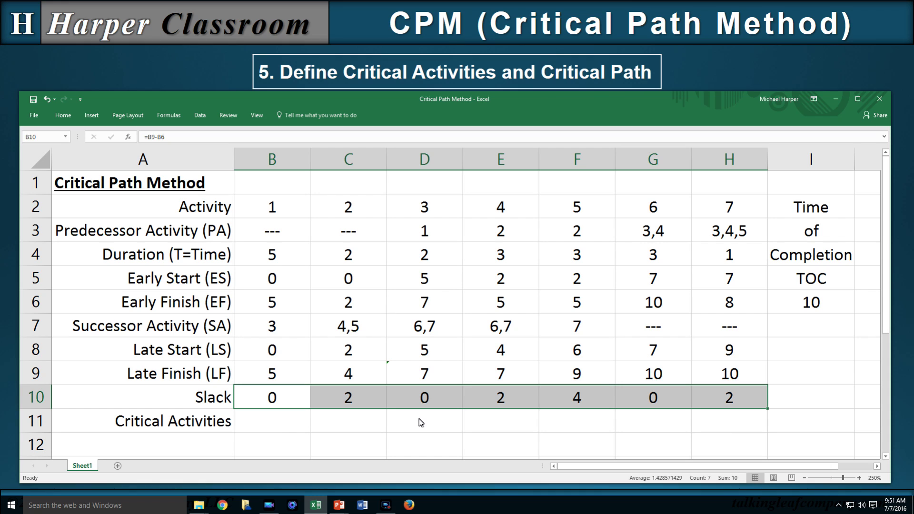
Enter =IF(B10=0,"Yes","") in B11 and fill it to H11, flagging activities 1, 3 and 6
click(284, 427)
text(=if()
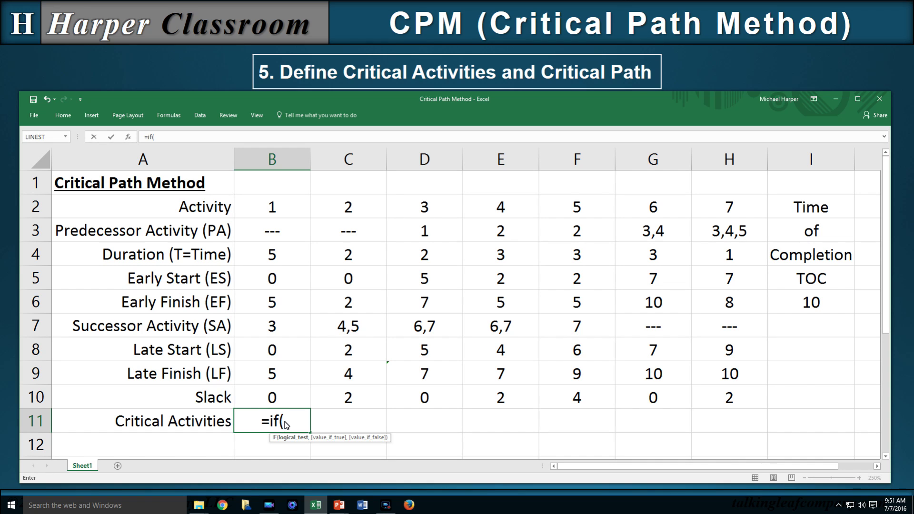
click(276, 404)
text(=0,"Yes)
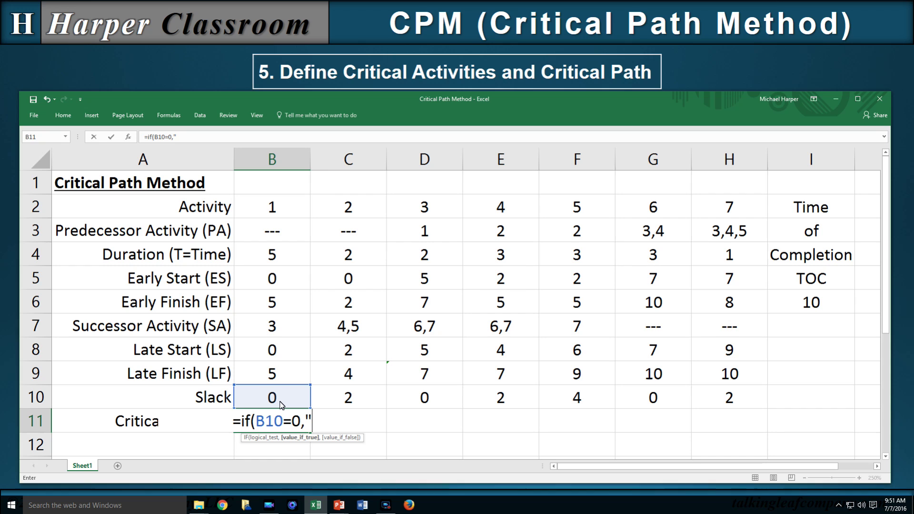
text(",""))
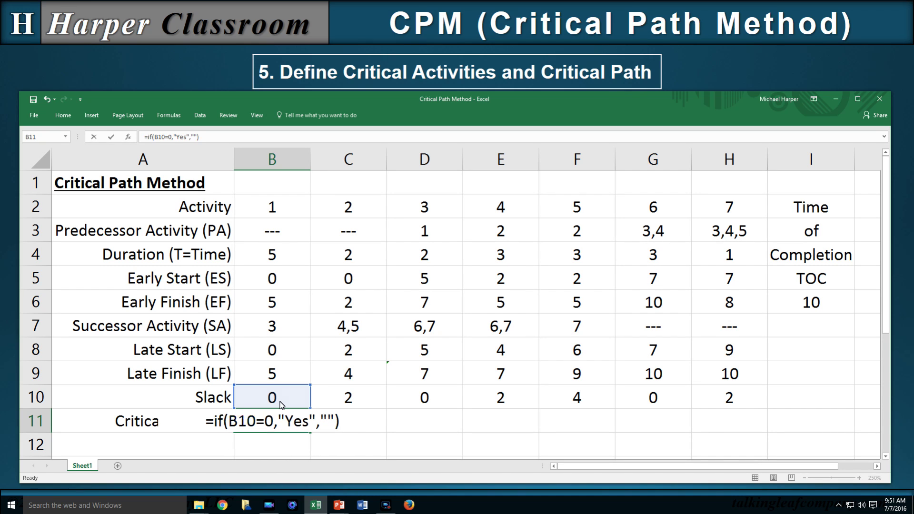
key(Return)
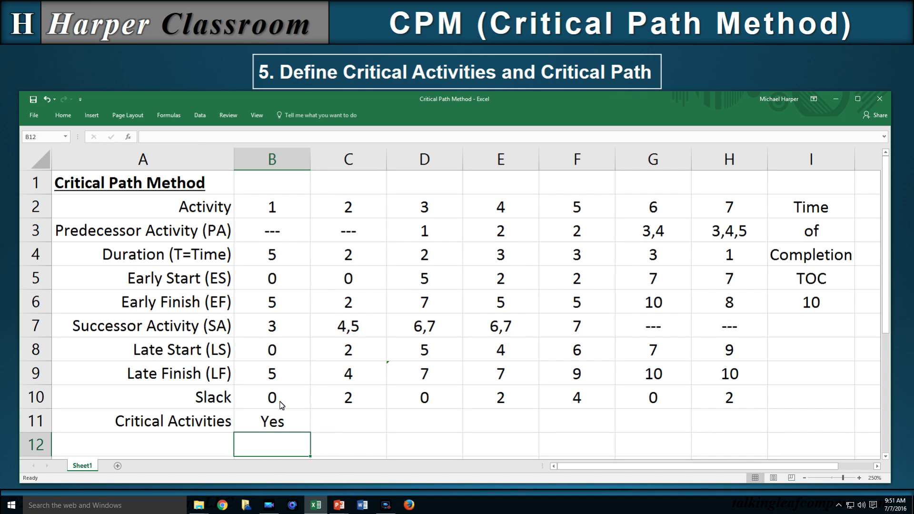
click(292, 426)
drag(310, 433, 737, 438)
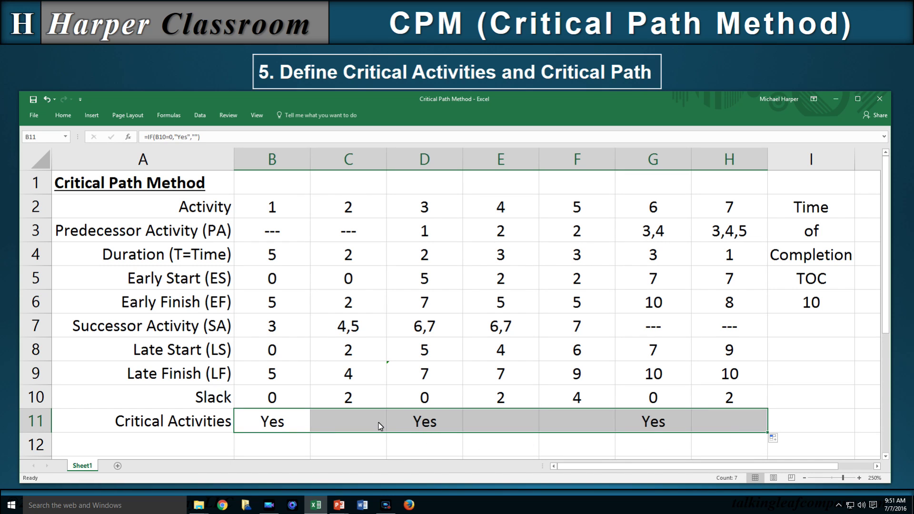